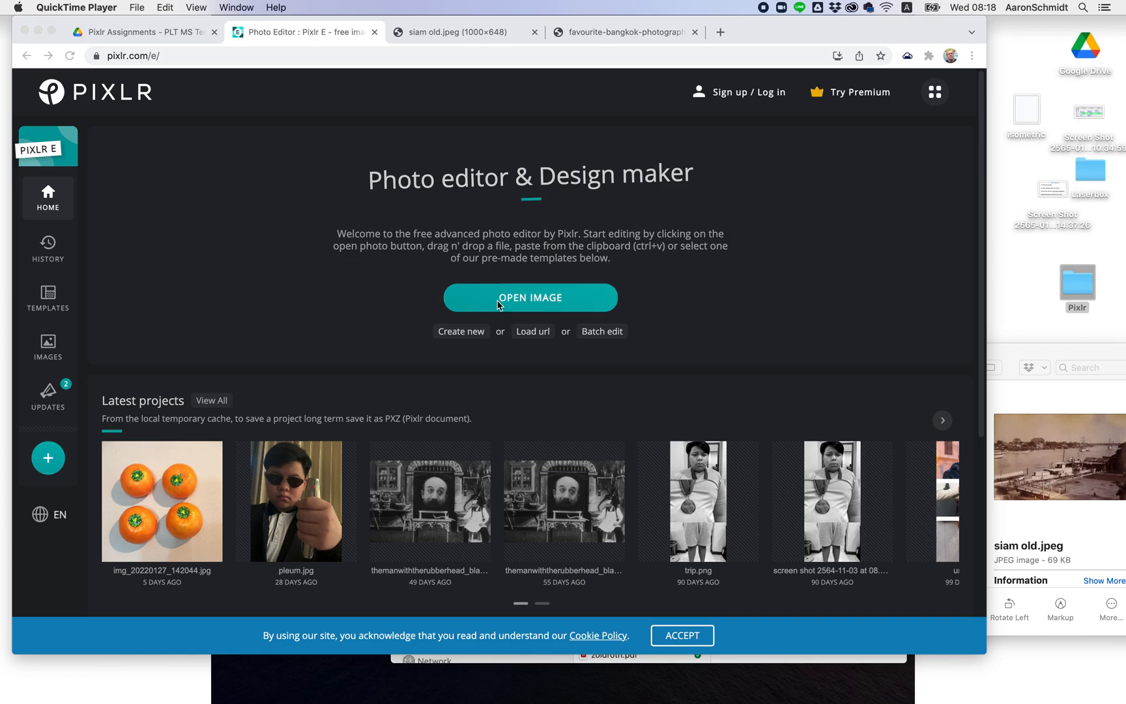
Look at the reference photos siam old.jpeg and favourite-bangkok-photographs-1.jpeg, and return to the photo editor's start page.
left_click(454, 34)
left_click(454, 33)
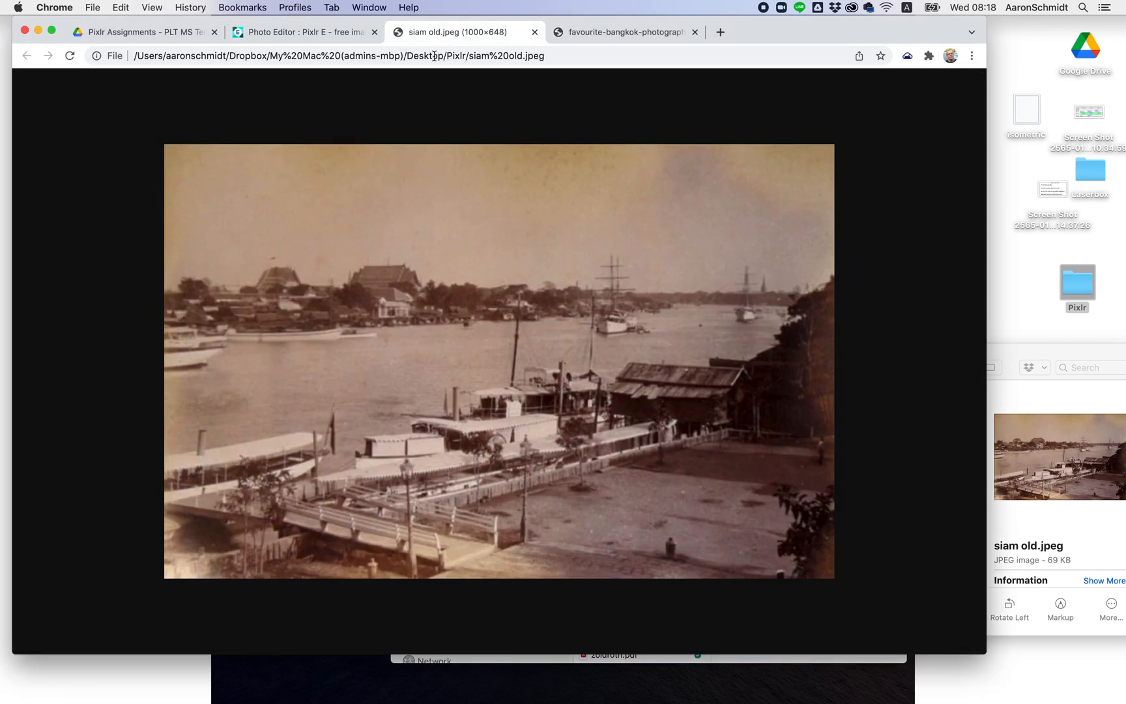
left_click(604, 31)
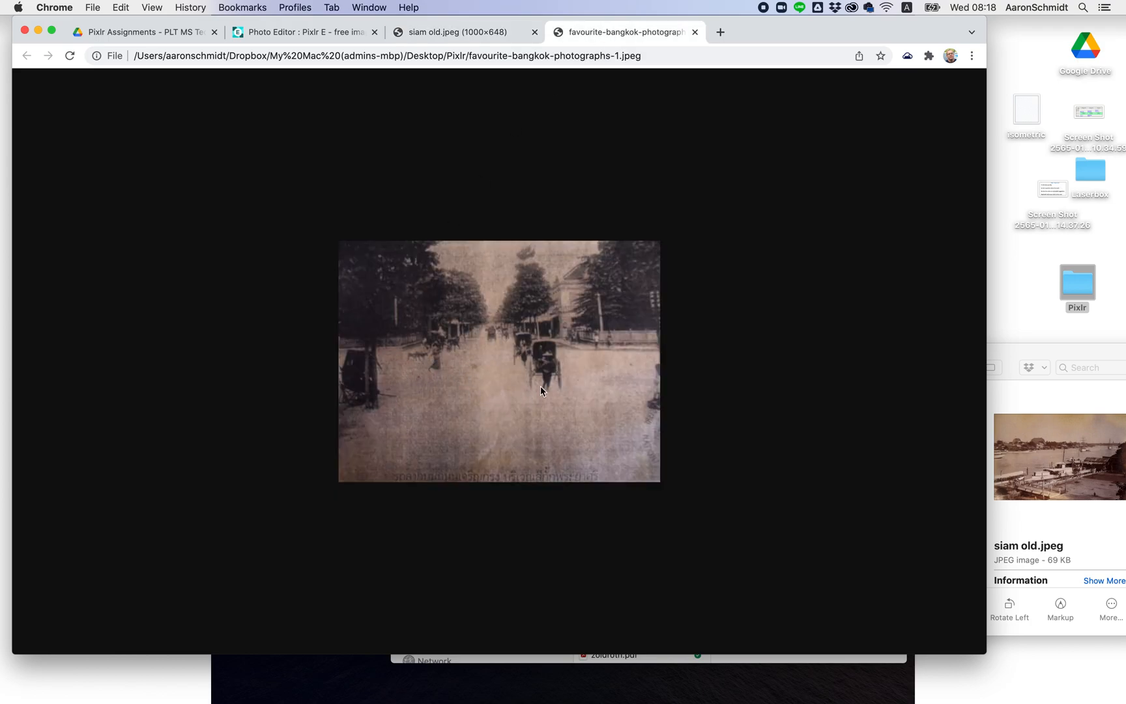
left_click(486, 33)
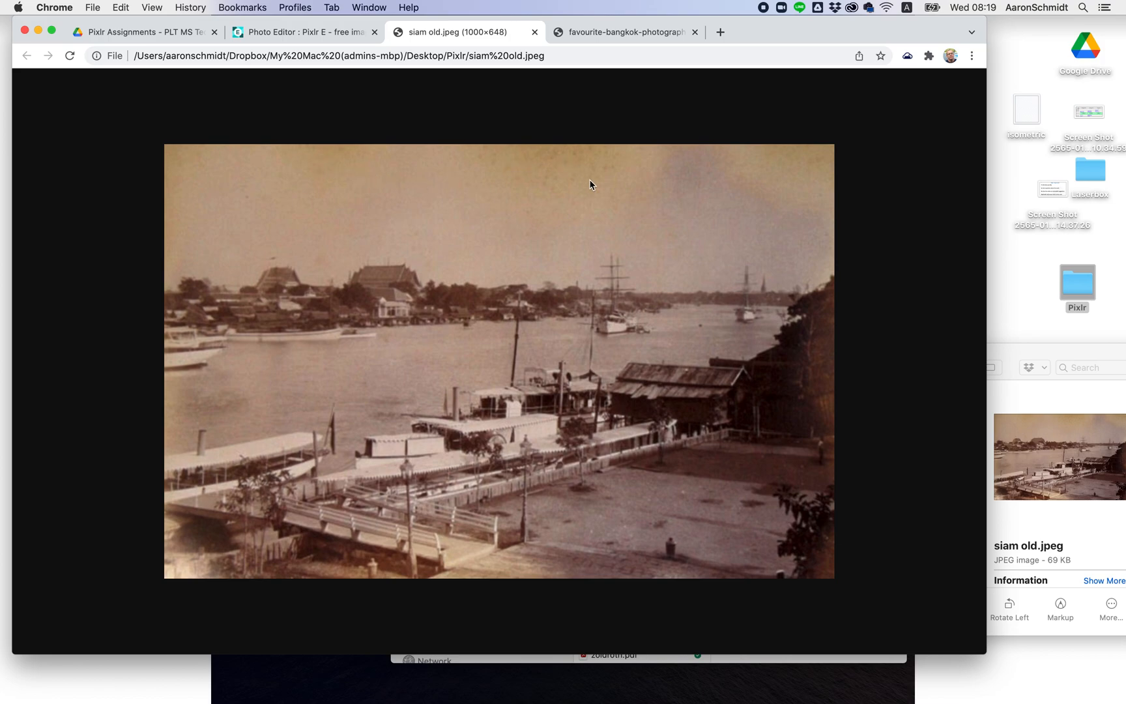
left_click(287, 33)
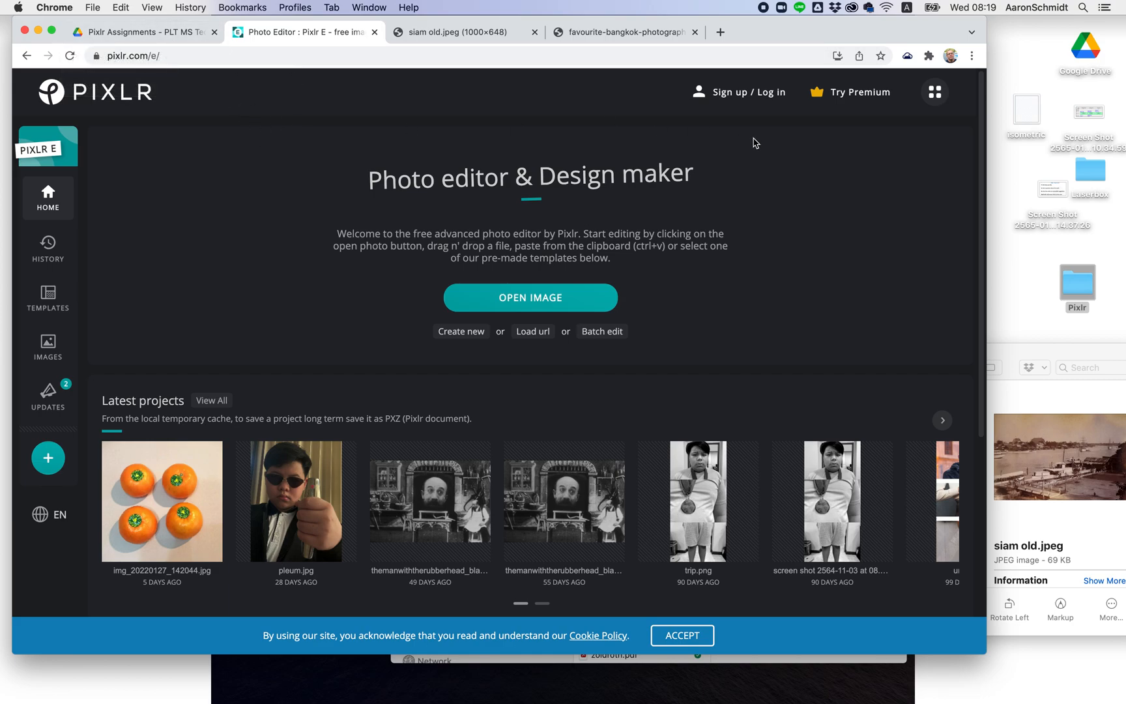
Open the GrandPalace image from the Pixlr folder on the Desktop.
left_click(1079, 284)
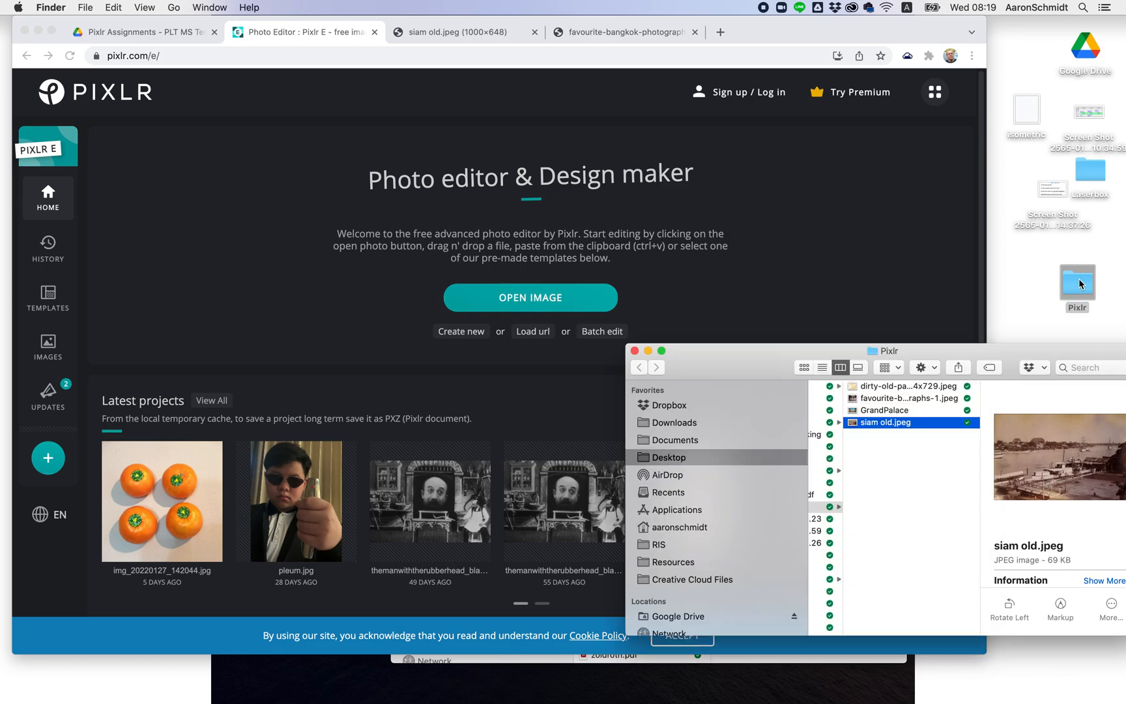
left_click_drag(819, 353, 939, 335)
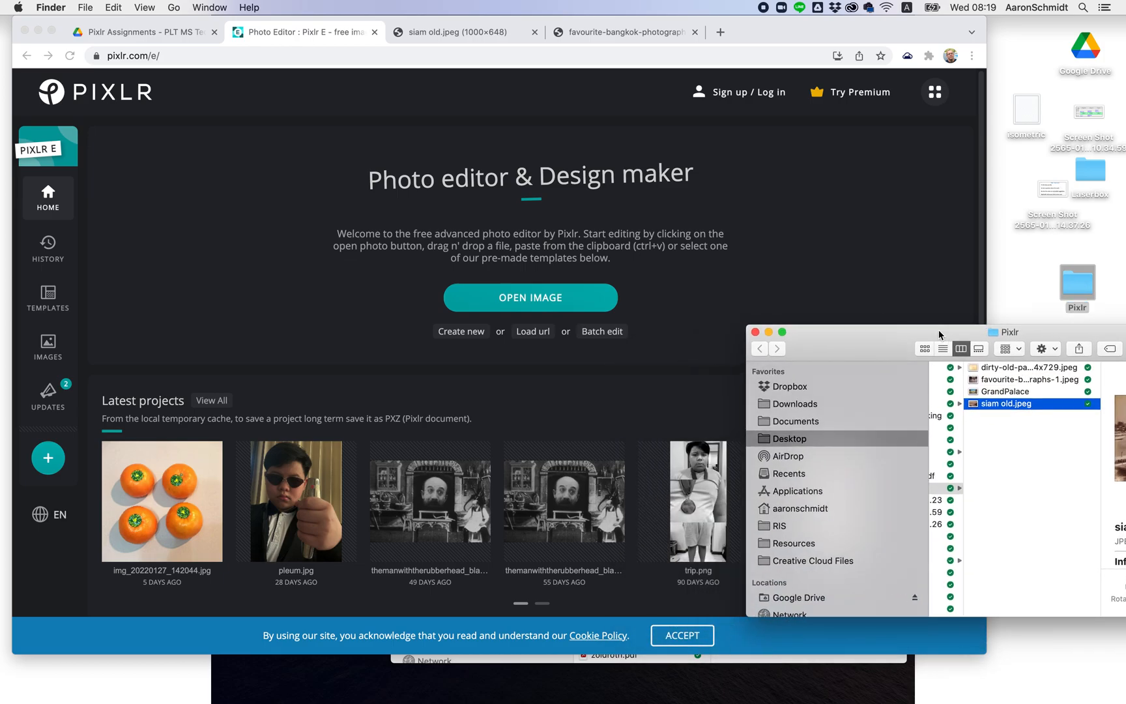
left_click(539, 303)
left_click(540, 303)
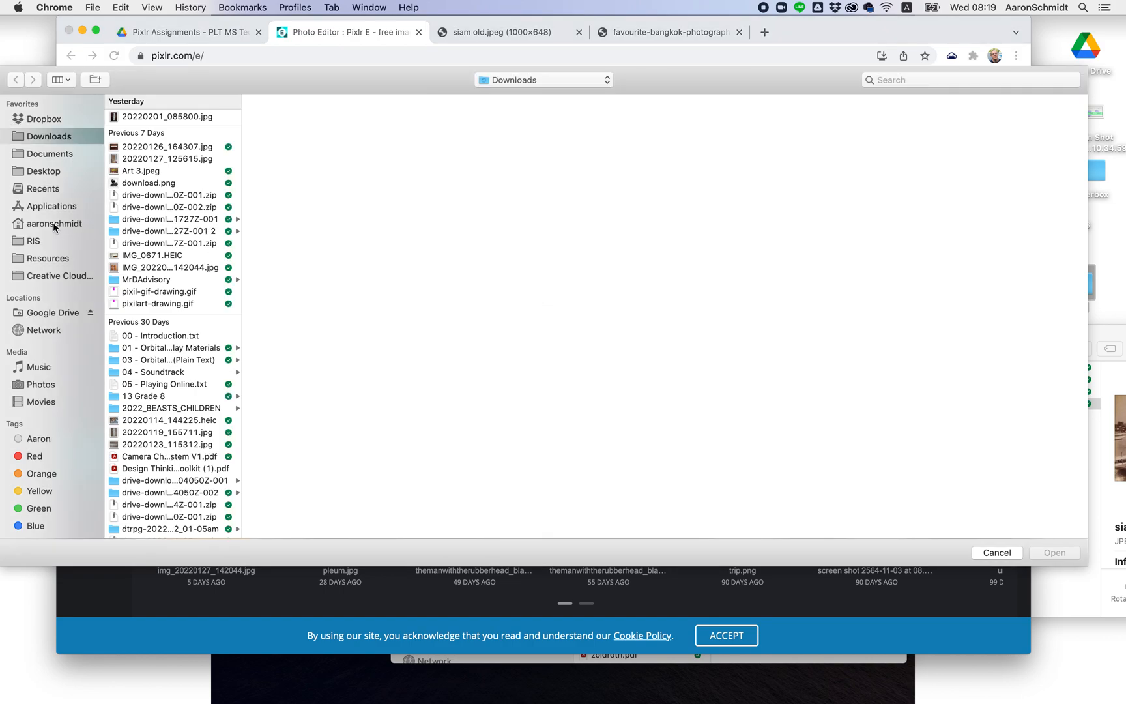
scroll(148, 198, "down", 5)
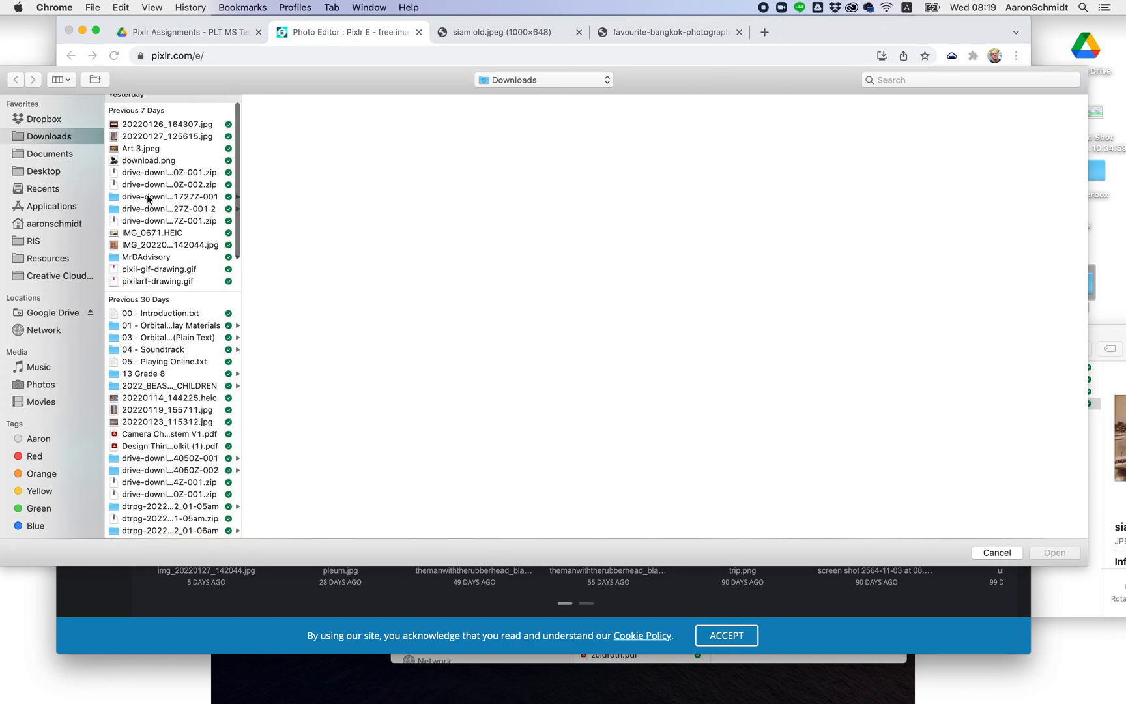
scroll(133, 390, "up", 6)
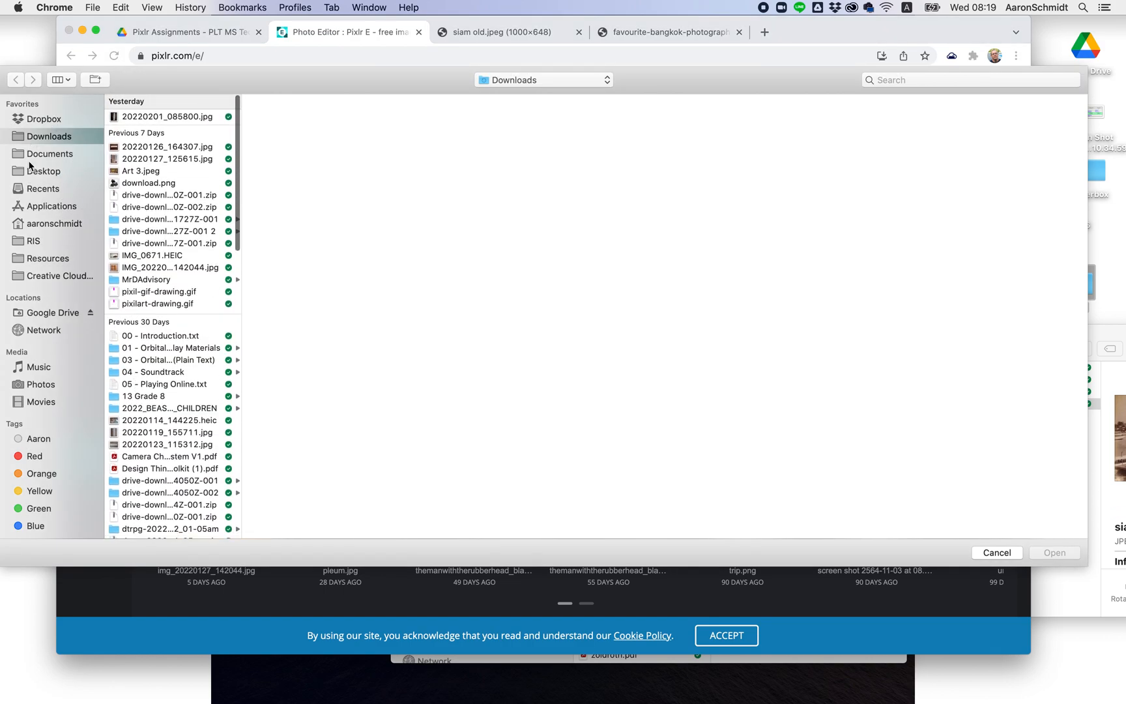
left_click(41, 171)
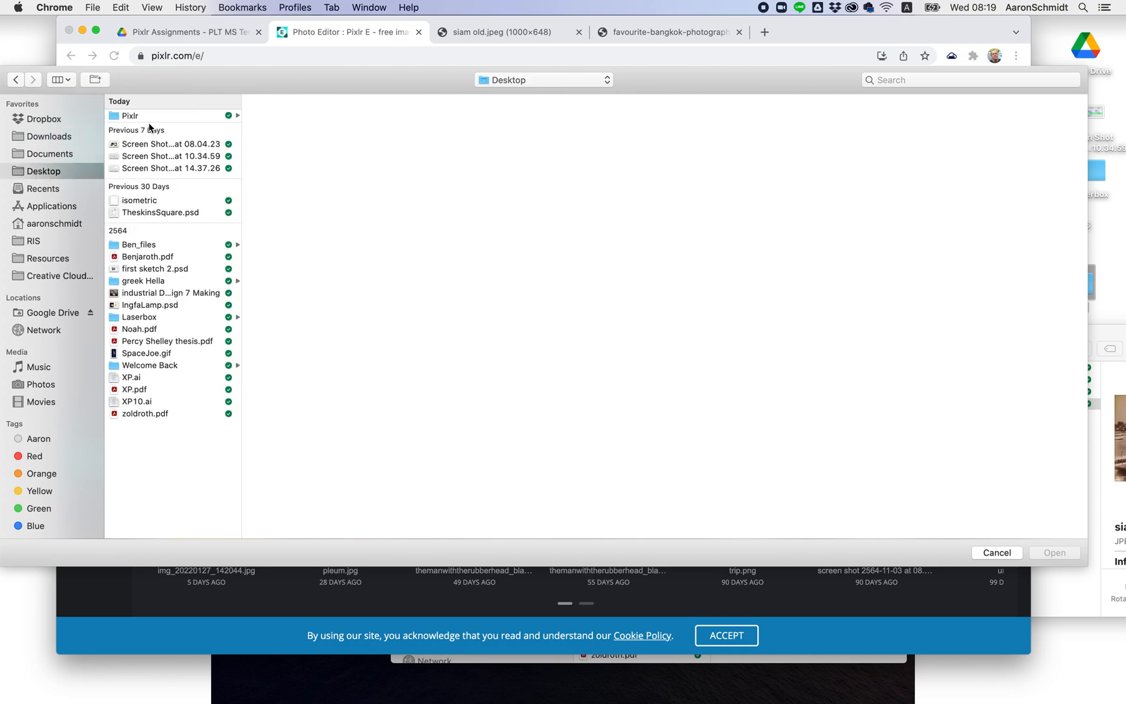
left_click(144, 116)
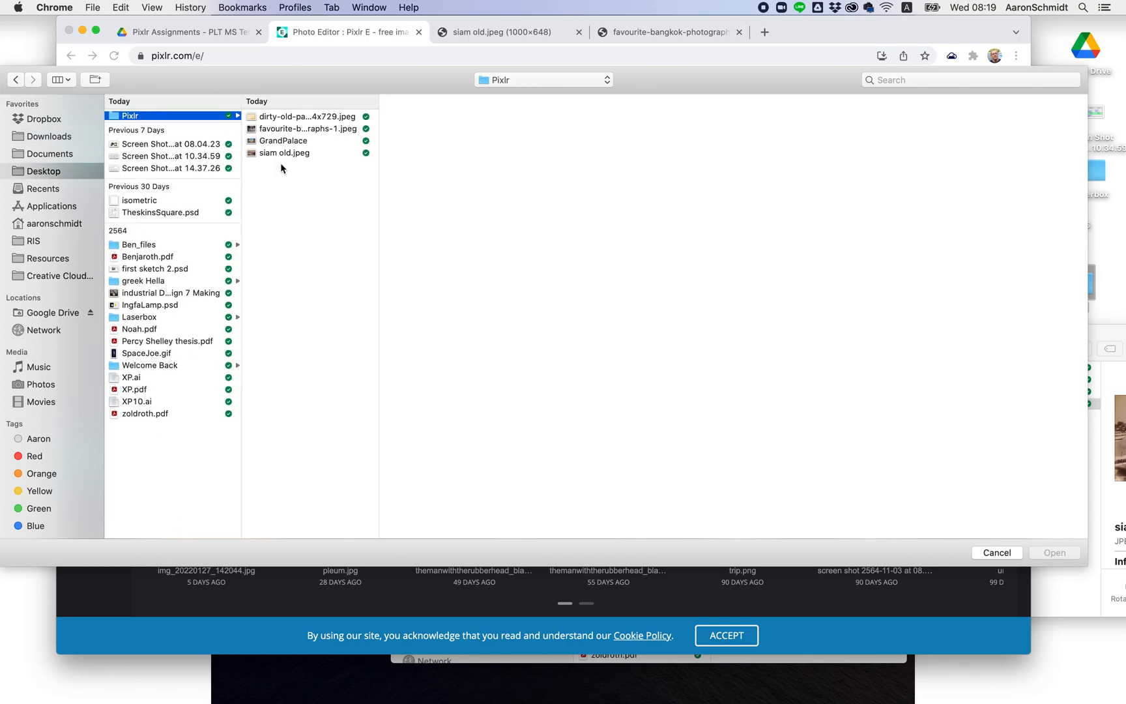
left_click(270, 140)
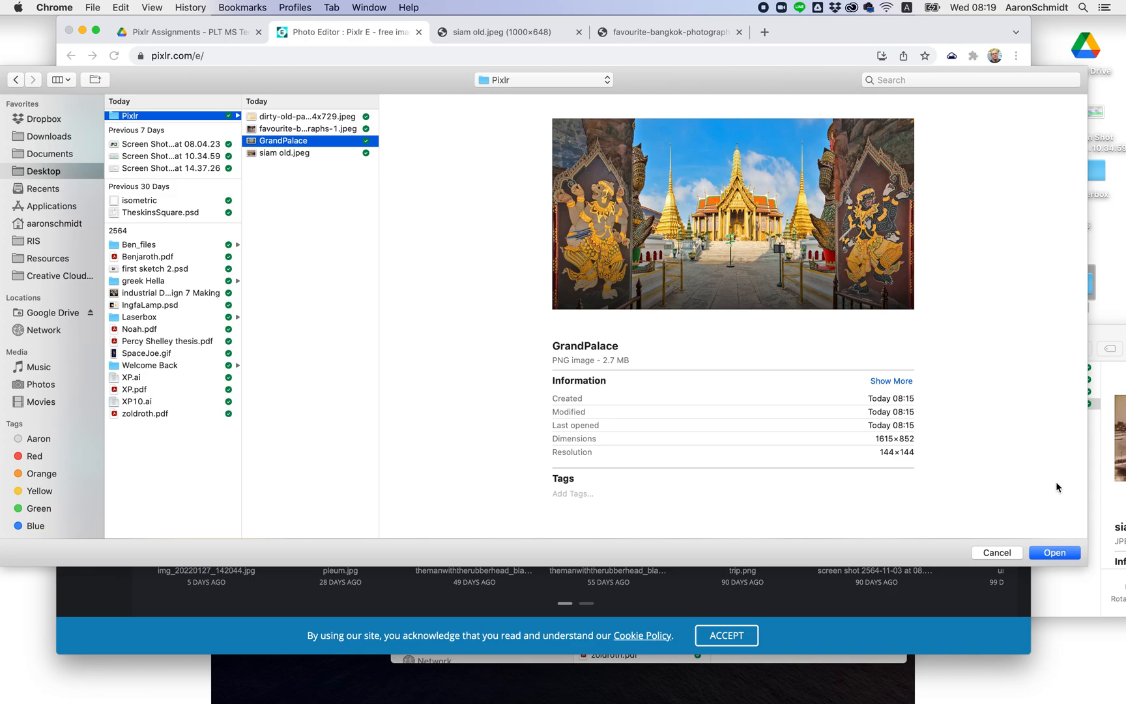
left_click(1053, 552)
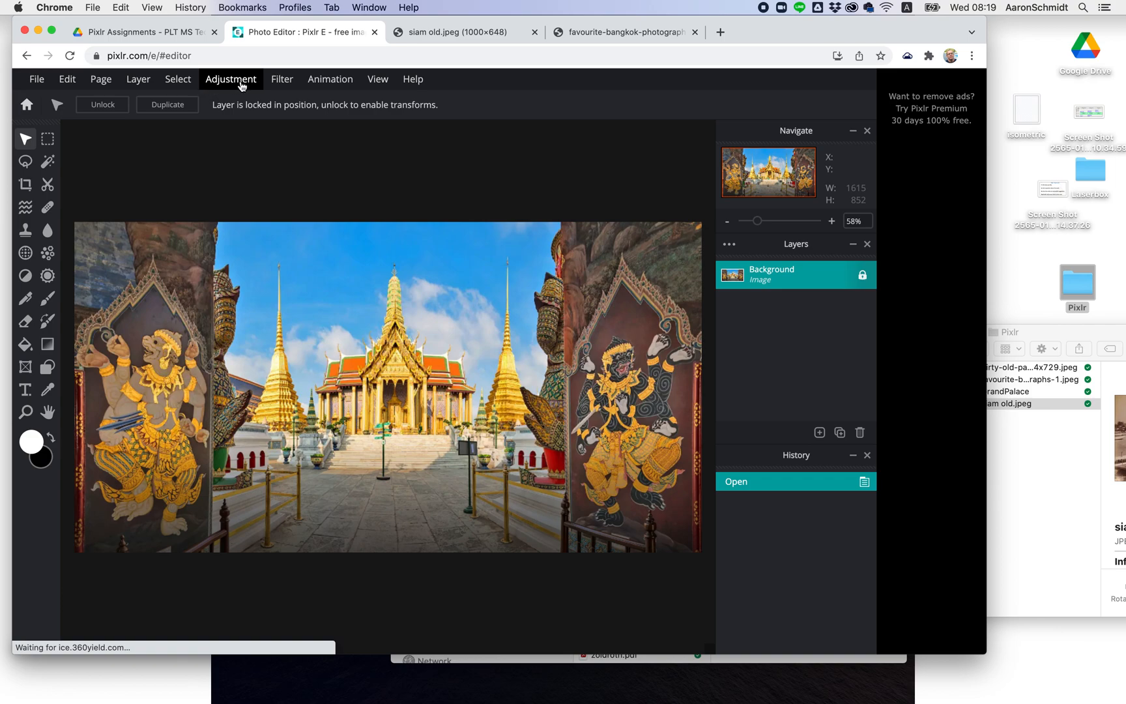
Open the Hue & saturation adjustment for the palace photo and compare with the tones of the siam old.jpeg reference.
left_click(238, 85)
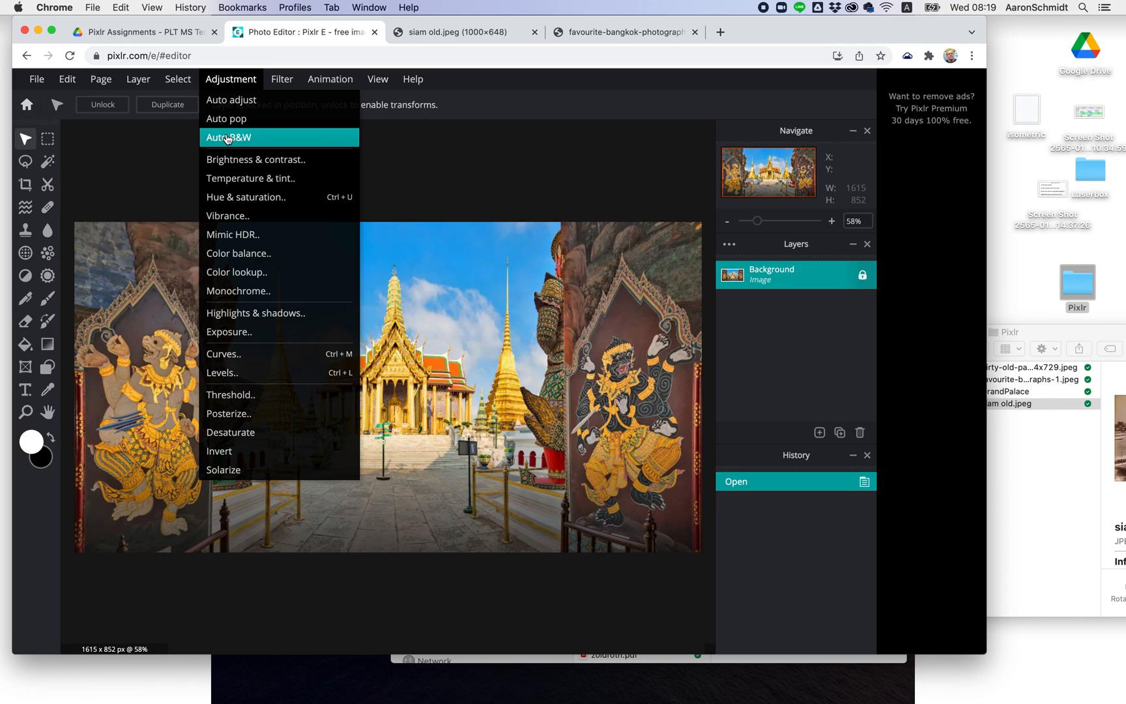
left_click(230, 204)
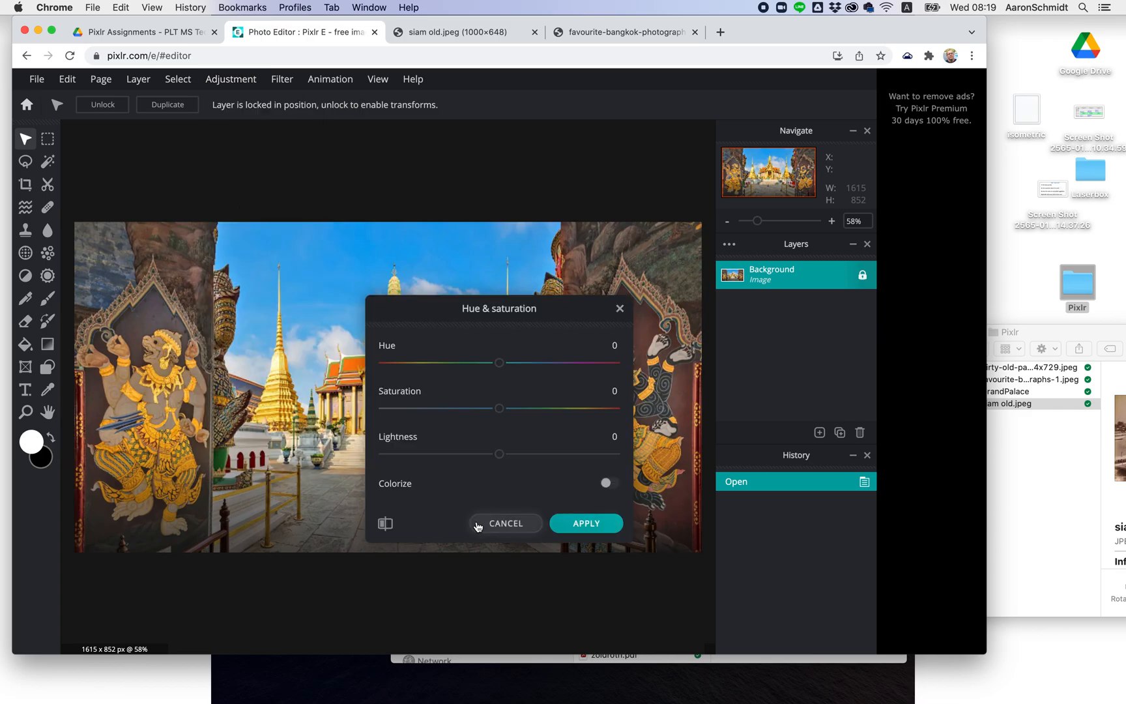
left_click(495, 33)
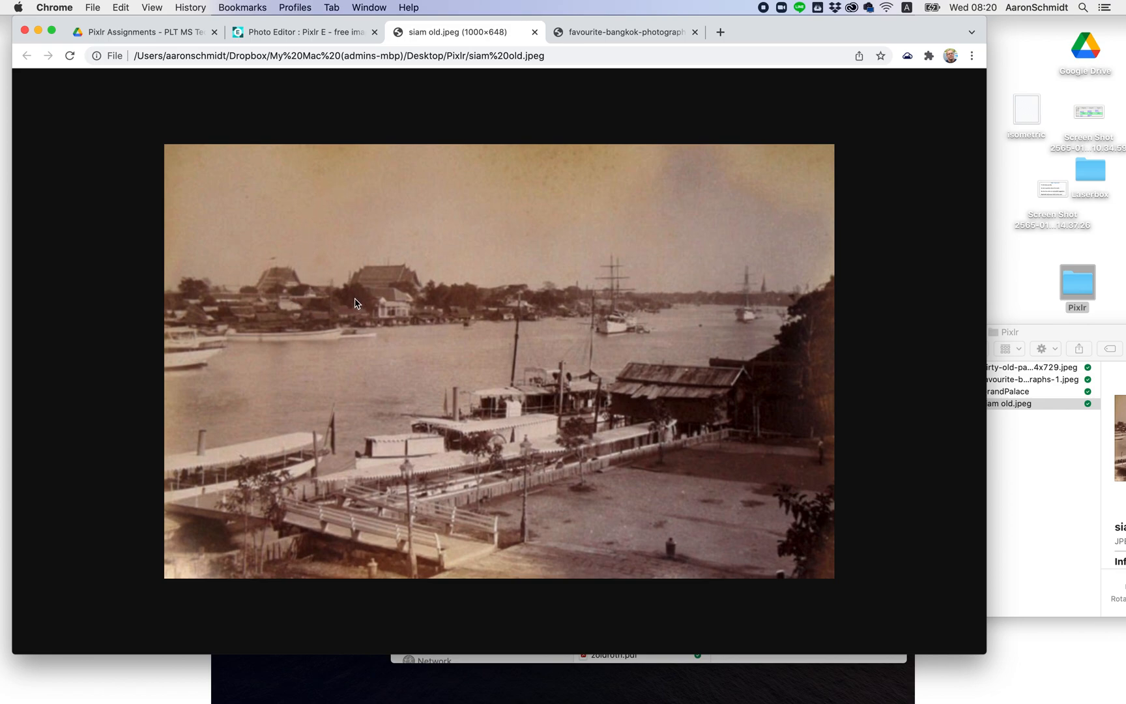
left_click(285, 34)
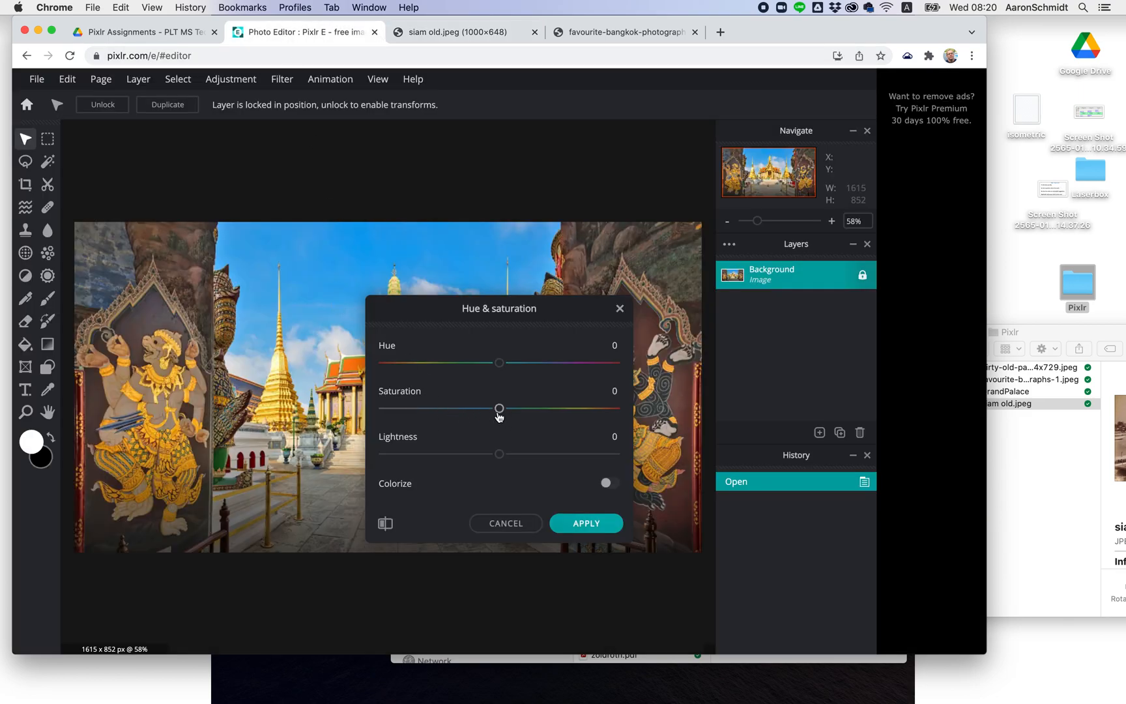
Try a Saturation of 100, a strongly lowered Saturation and a slightly shifted Hue on the palace photo.
left_click_drag(499, 408, 643, 410)
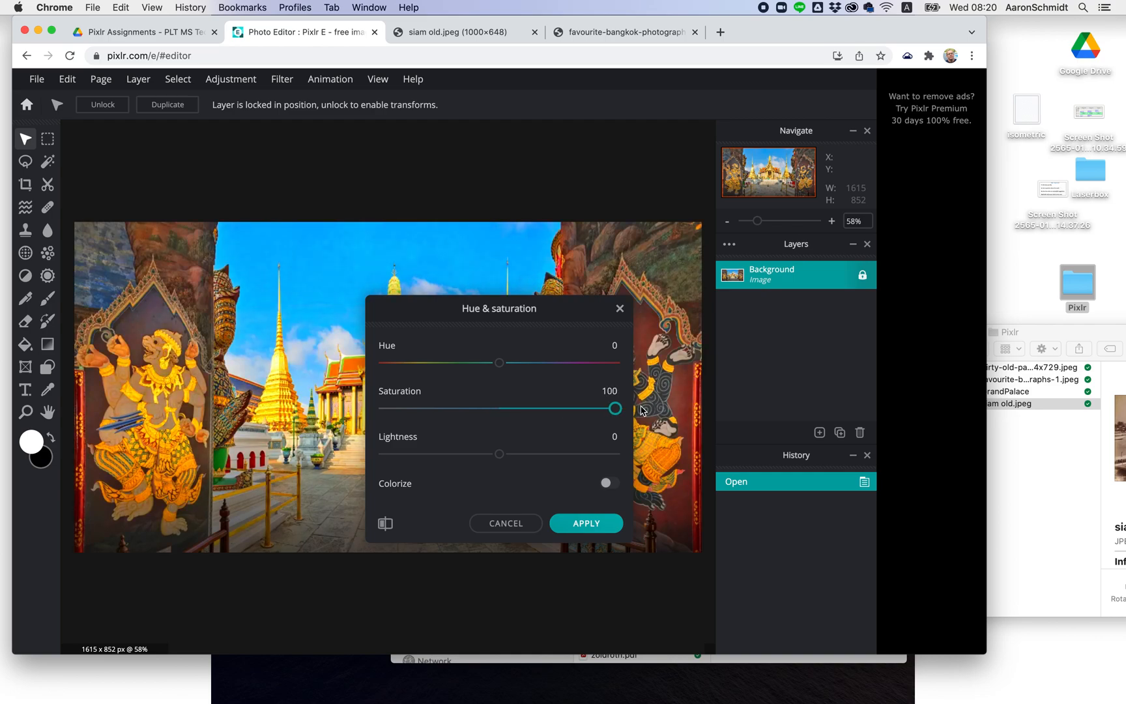
left_click_drag(568, 412, 393, 419)
mouse_move(502, 365)
left_mouse_down()
mouse_move(415, 368)
mouse_move(522, 365)
left_mouse_up()
Colorize the palace photo in sepia with Hue -159, Saturation -77 and Lightness 0, and apply the adjustment.
left_click(609, 482)
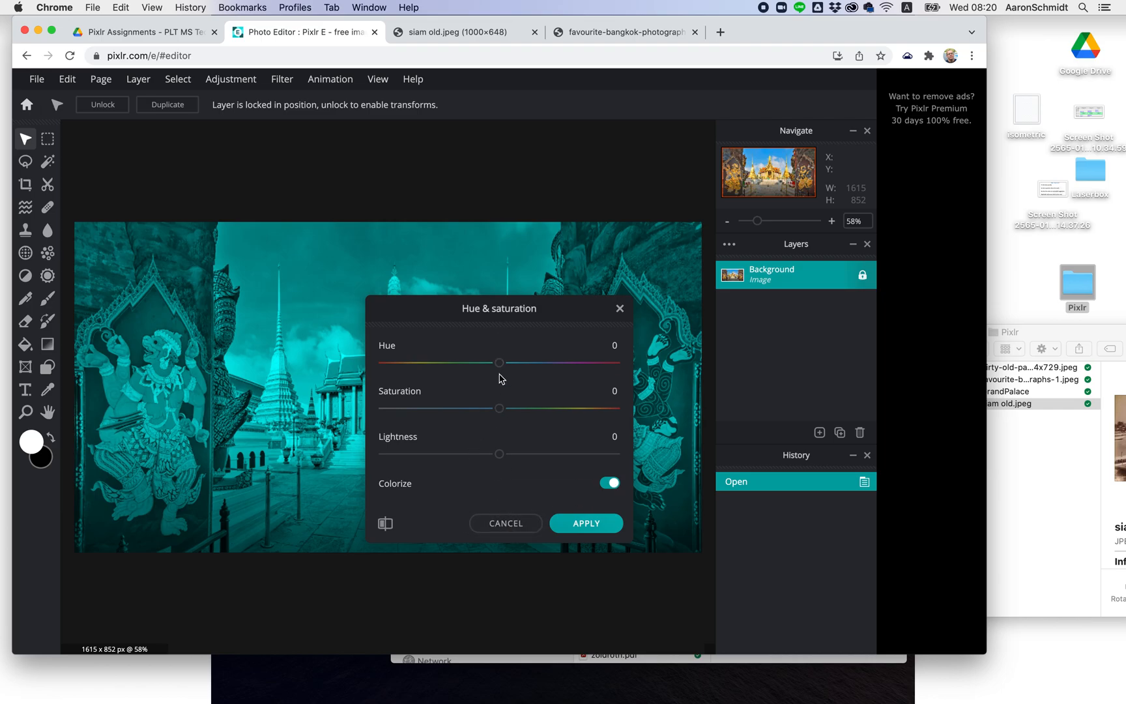
left_click_drag(500, 367, 396, 368)
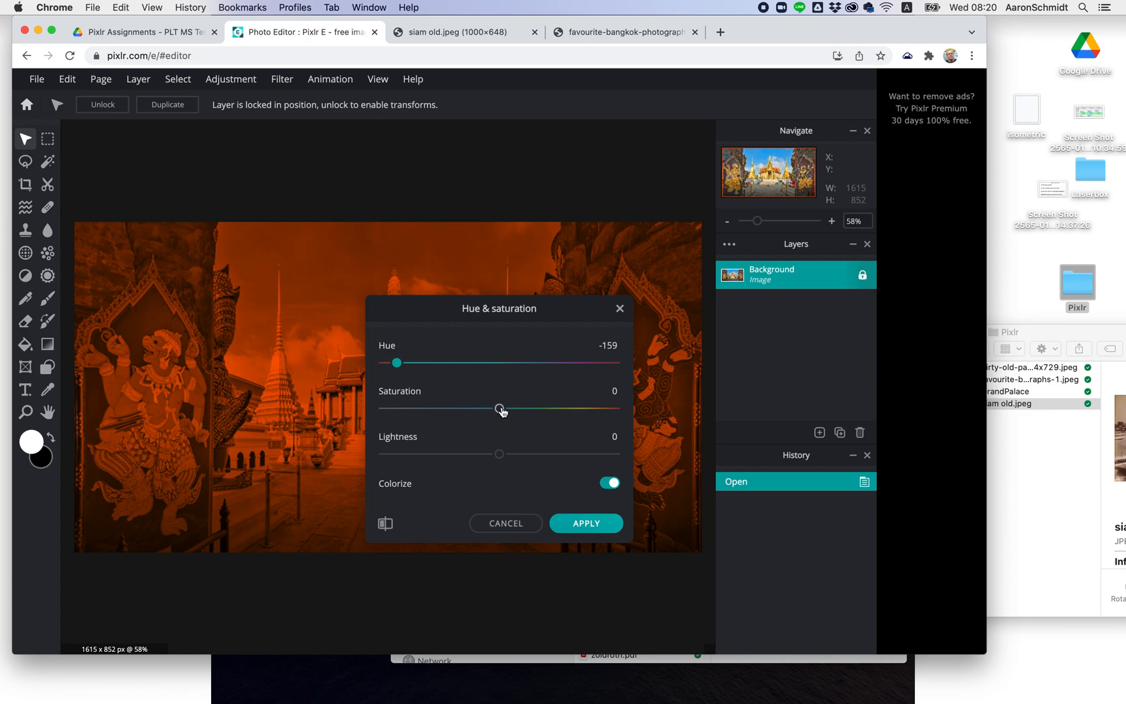
left_click_drag(502, 410, 407, 408)
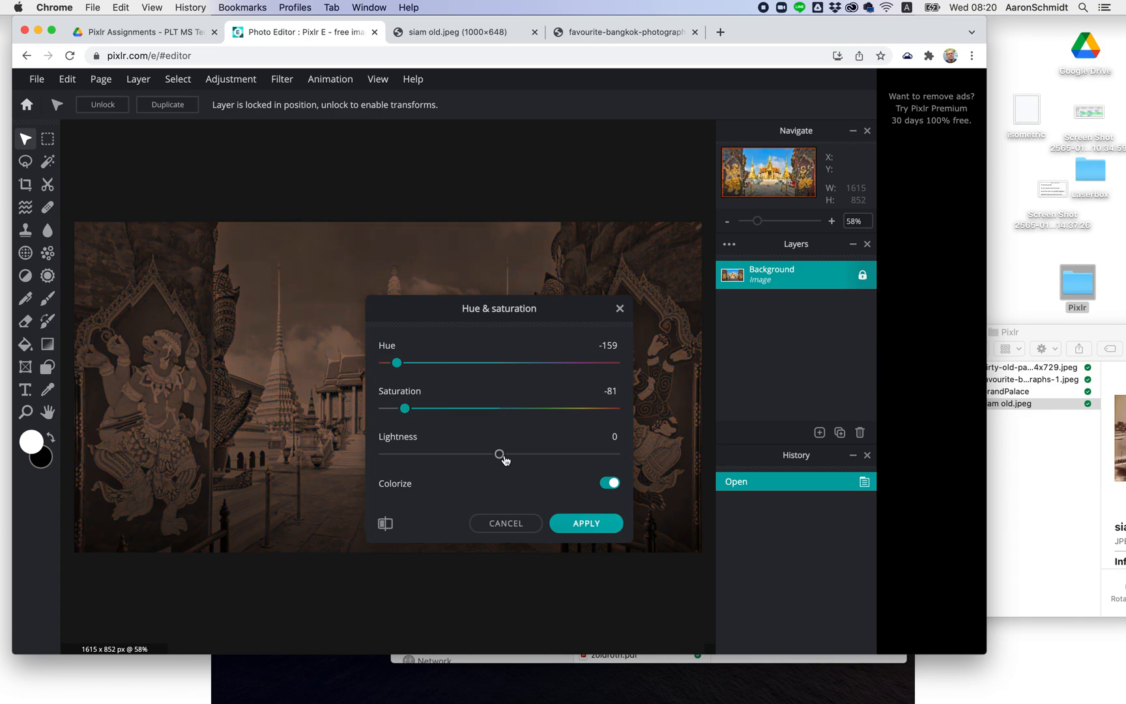
left_click_drag(406, 409, 405, 410)
left_click_drag(406, 412, 412, 414)
mouse_move(499, 454)
left_mouse_down()
mouse_move(528, 460)
mouse_move(500, 462)
left_mouse_up()
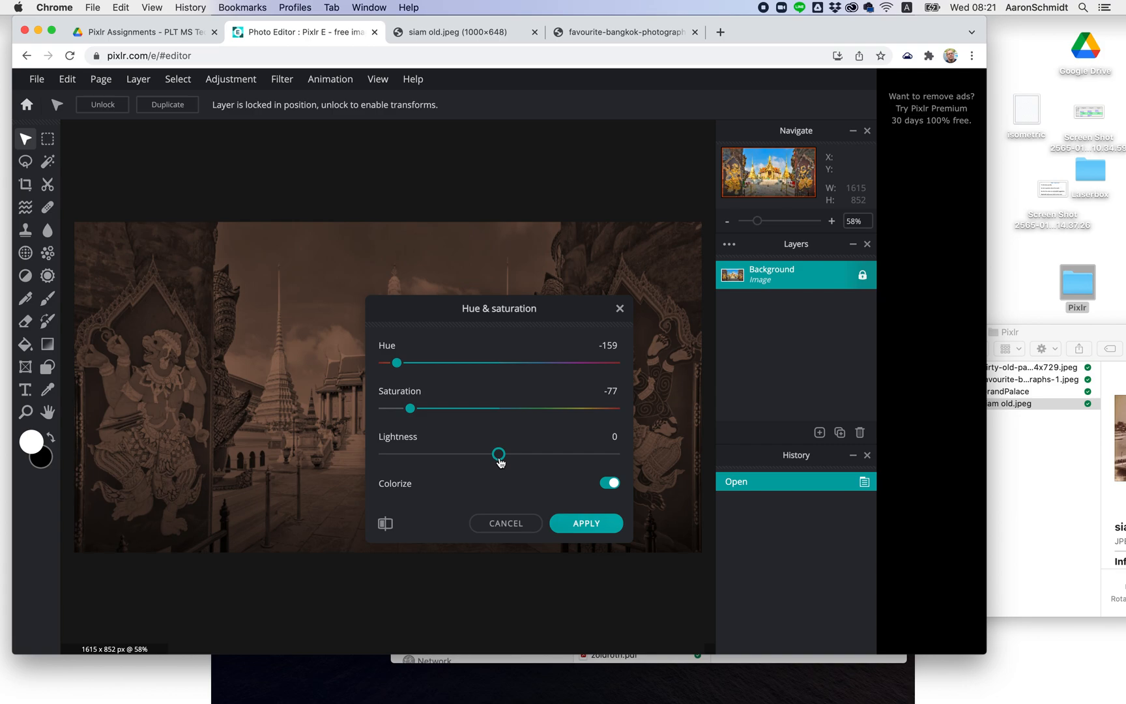
left_click(577, 523)
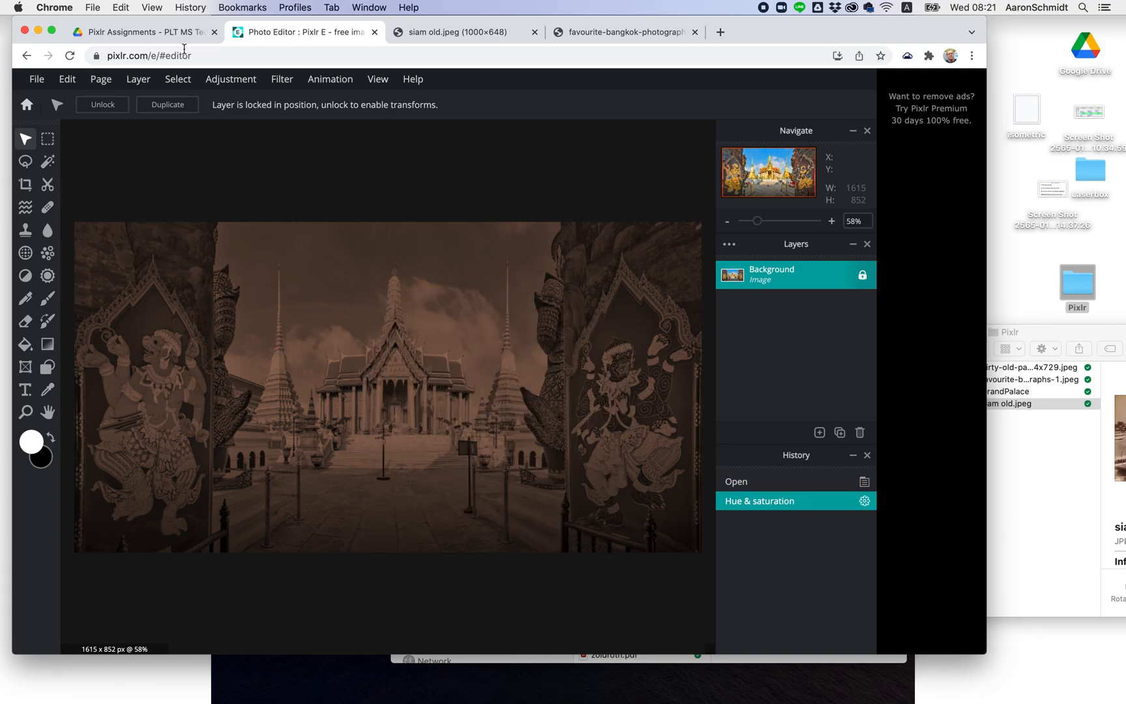
Brighten the sepia photo with a Levels adjustment, setting the input white point to 122 and the midtones to 0.9.
left_click(231, 80)
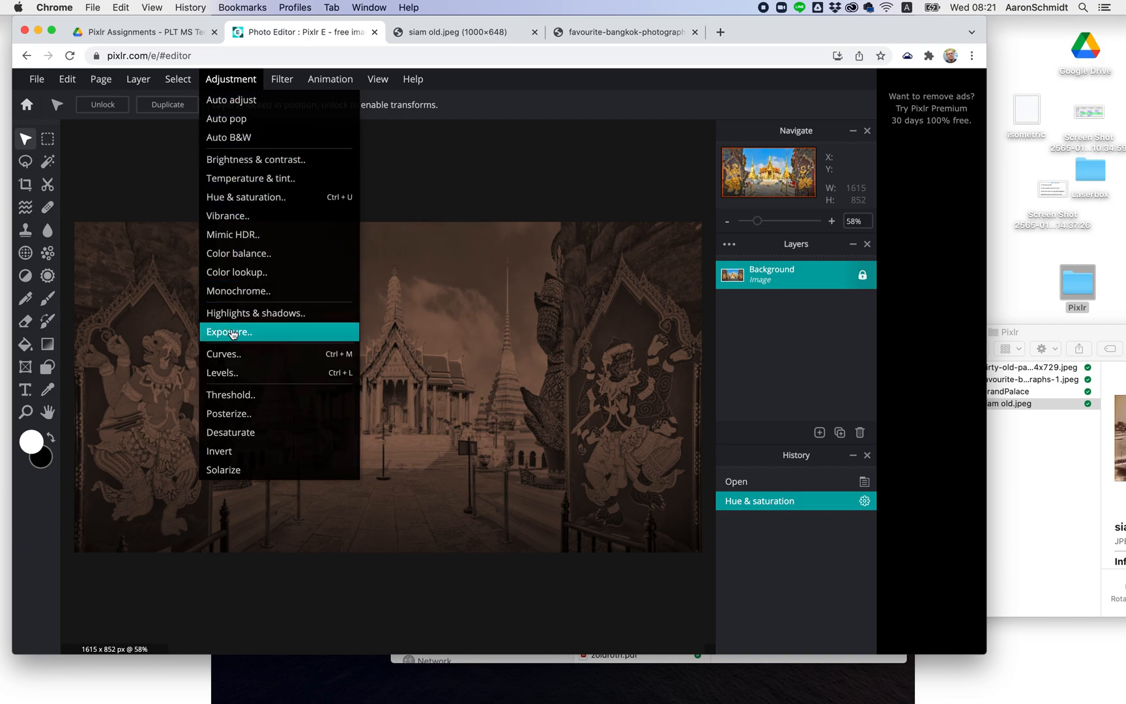
left_click(224, 377)
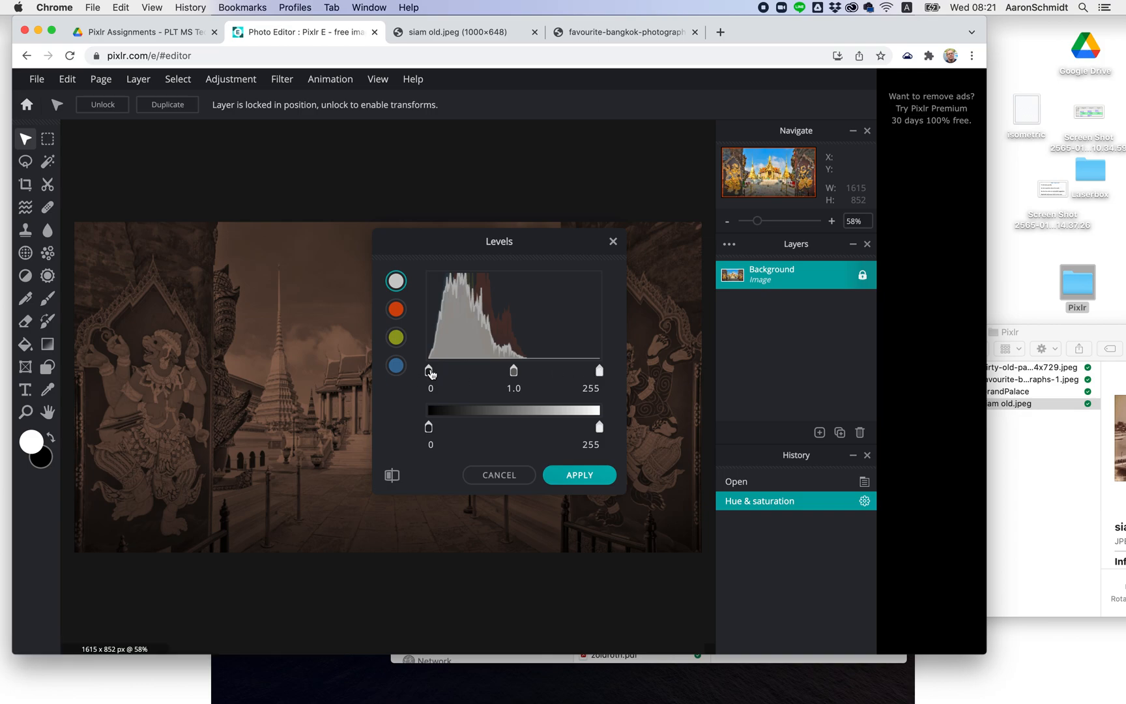
mouse_move(430, 373)
left_mouse_down()
mouse_move(467, 371)
mouse_move(422, 370)
left_mouse_up()
left_click_drag(599, 371, 511, 372)
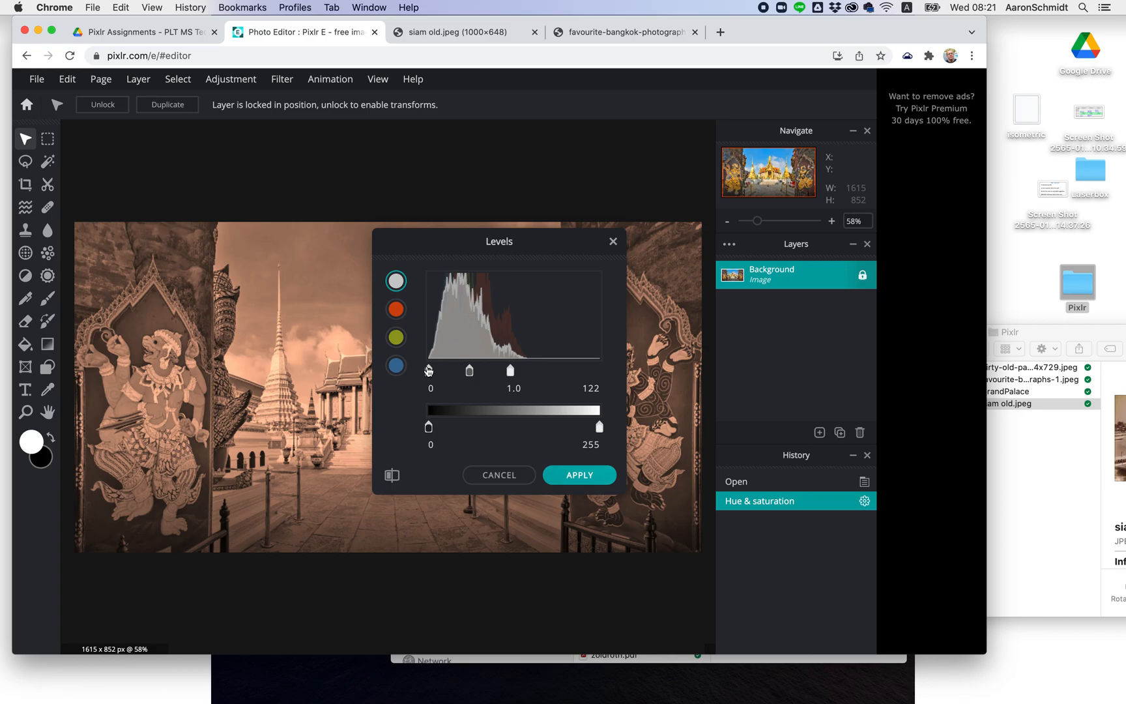
mouse_move(471, 372)
left_mouse_down()
mouse_move(458, 375)
mouse_move(475, 377)
left_mouse_up()
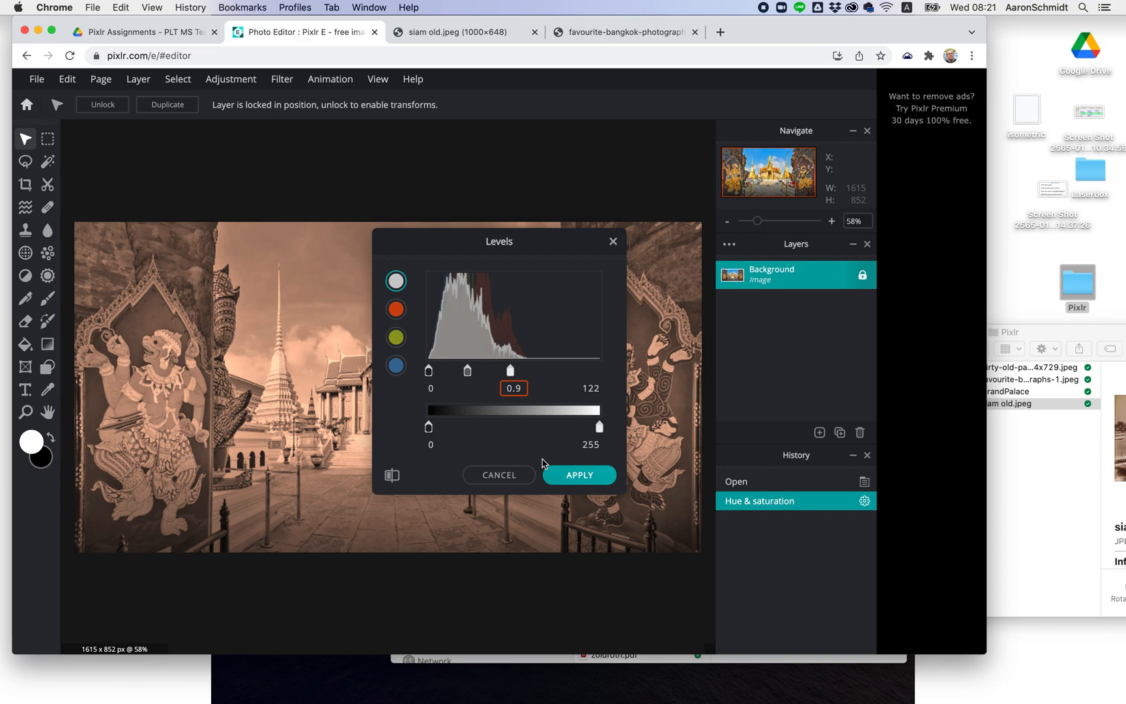
left_click(567, 480)
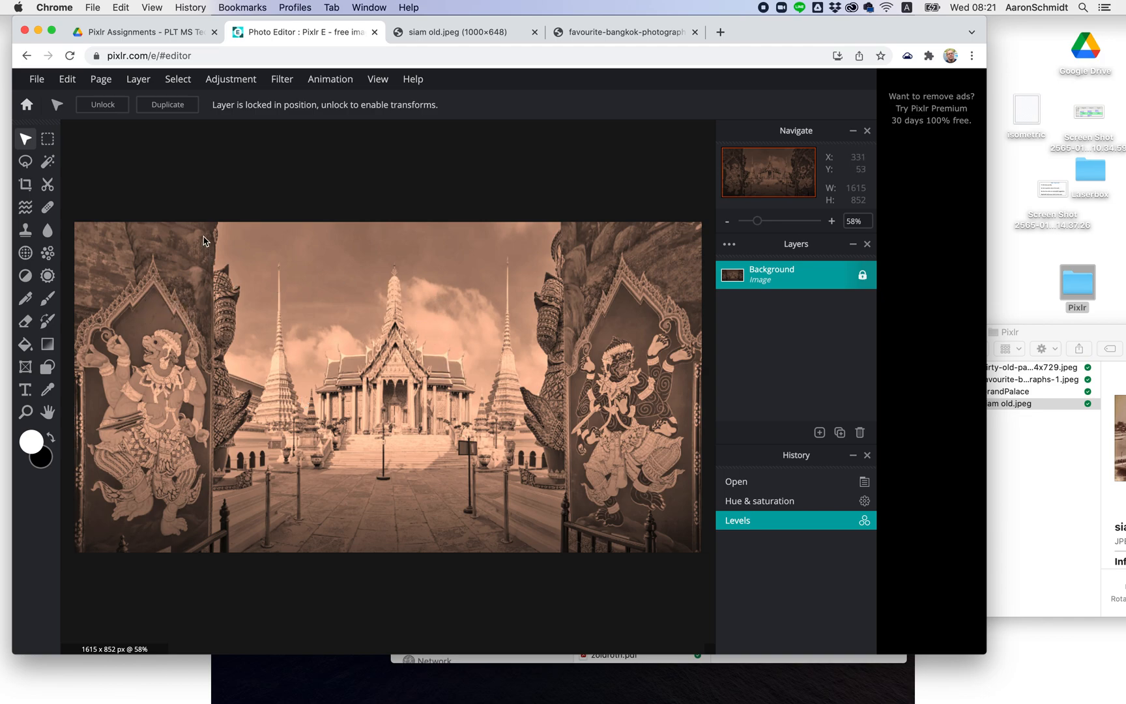
Slightly reduce the photo's saturation with a second Hue & saturation adjustment, leaving Colorize off.
left_click(221, 81)
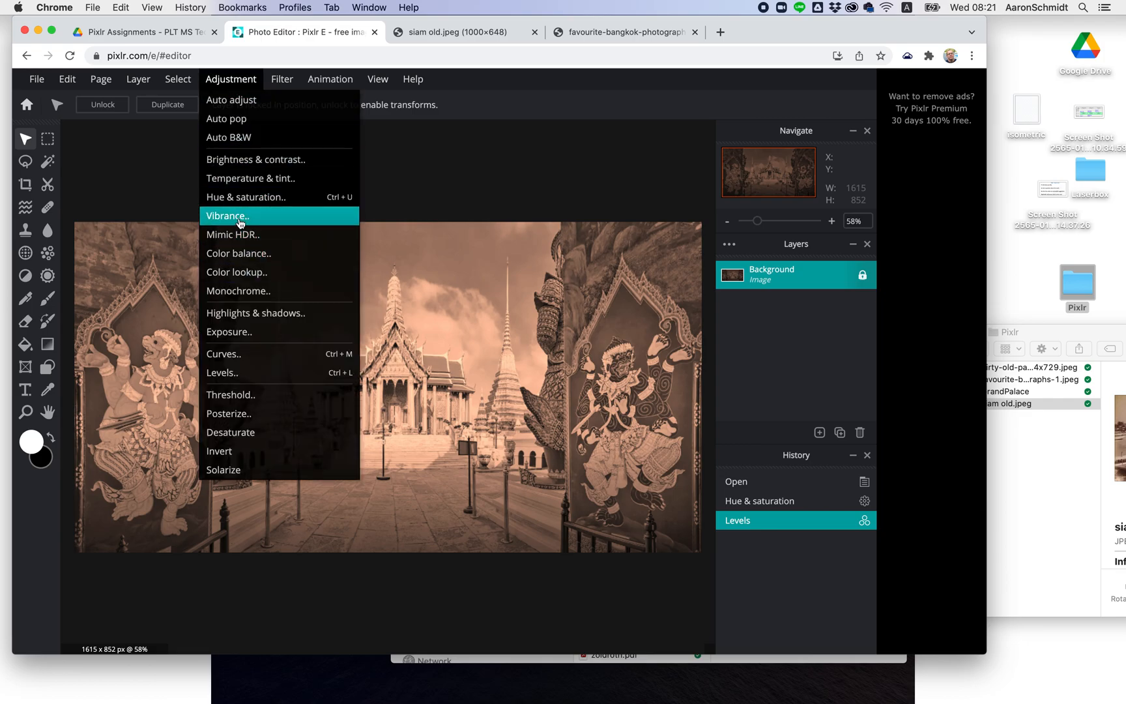
left_click(237, 196)
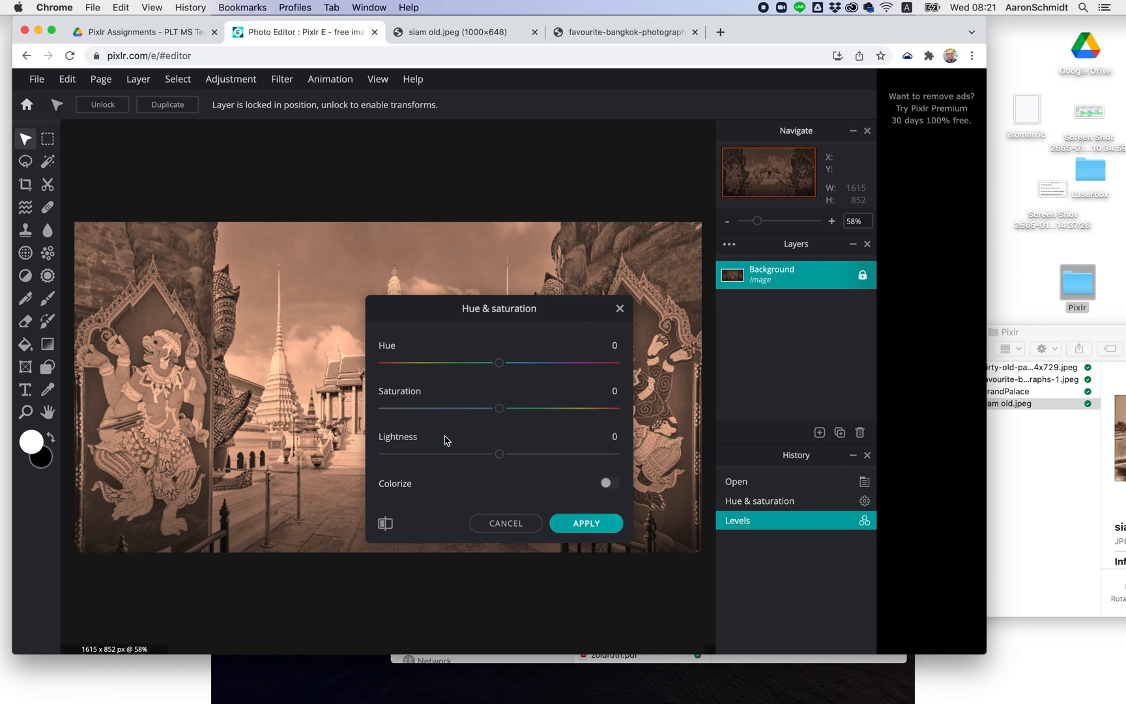
left_click_drag(499, 408, 468, 413)
left_click(580, 523)
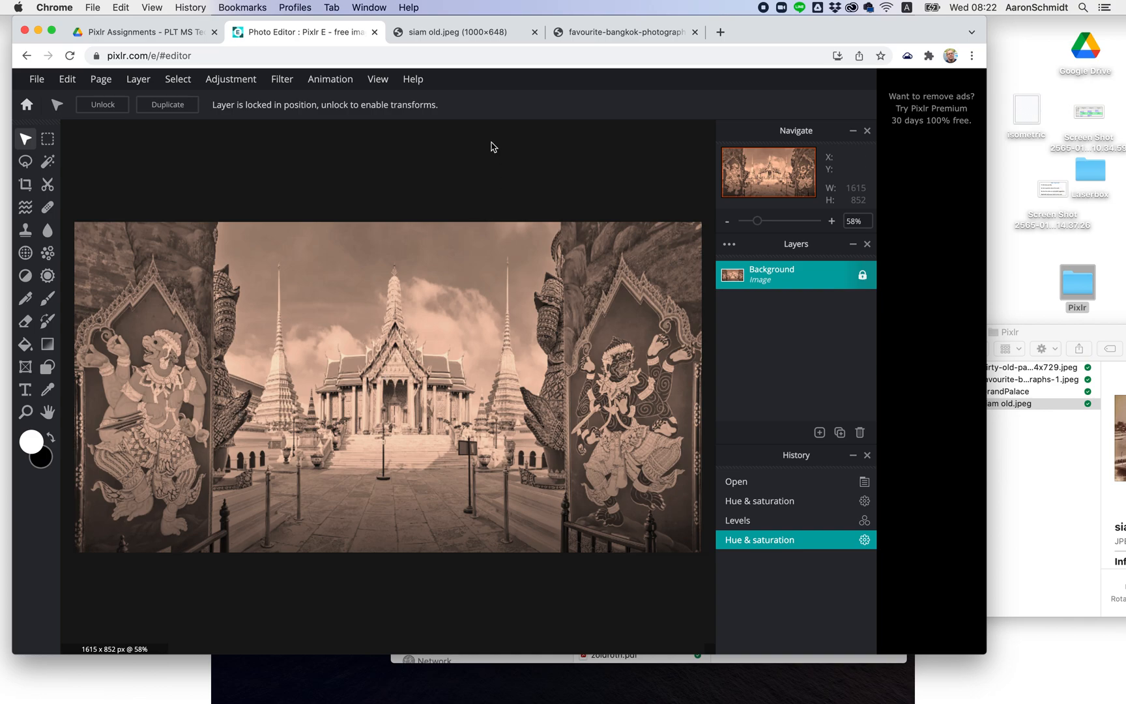
Preview the dirty-old-paper-3-1024x729.jpeg texture in the Finder's Pixlr folder and return to the photo editor.
left_click(1033, 333)
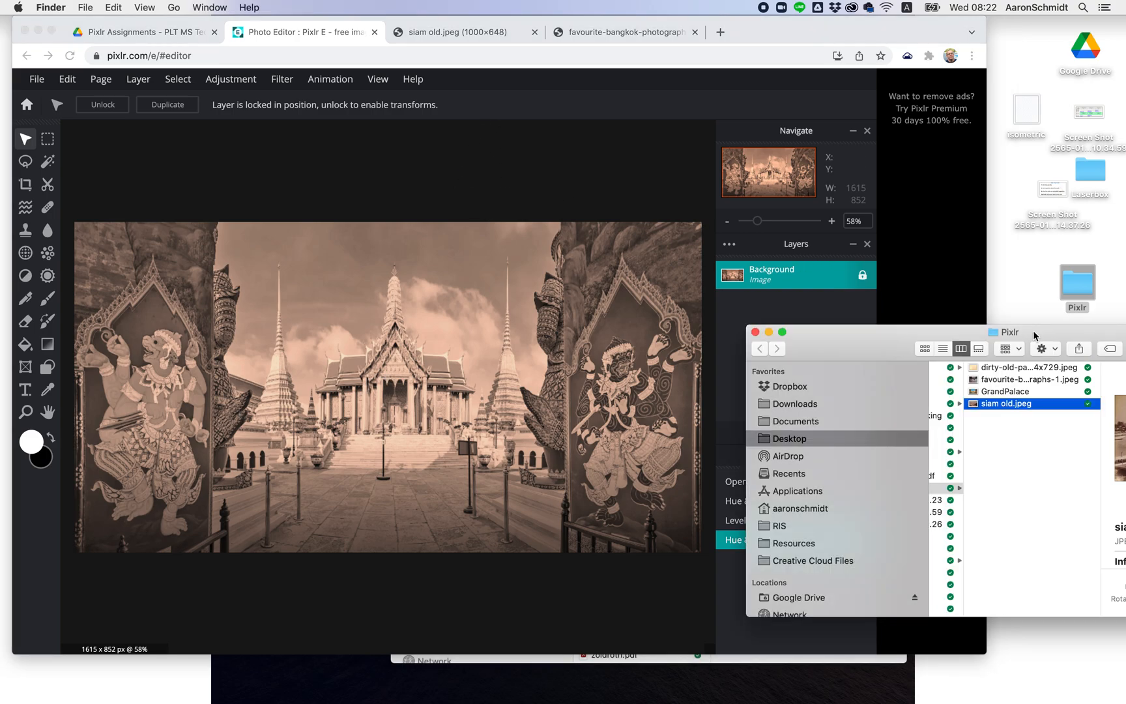
left_click(1014, 369)
key("space")
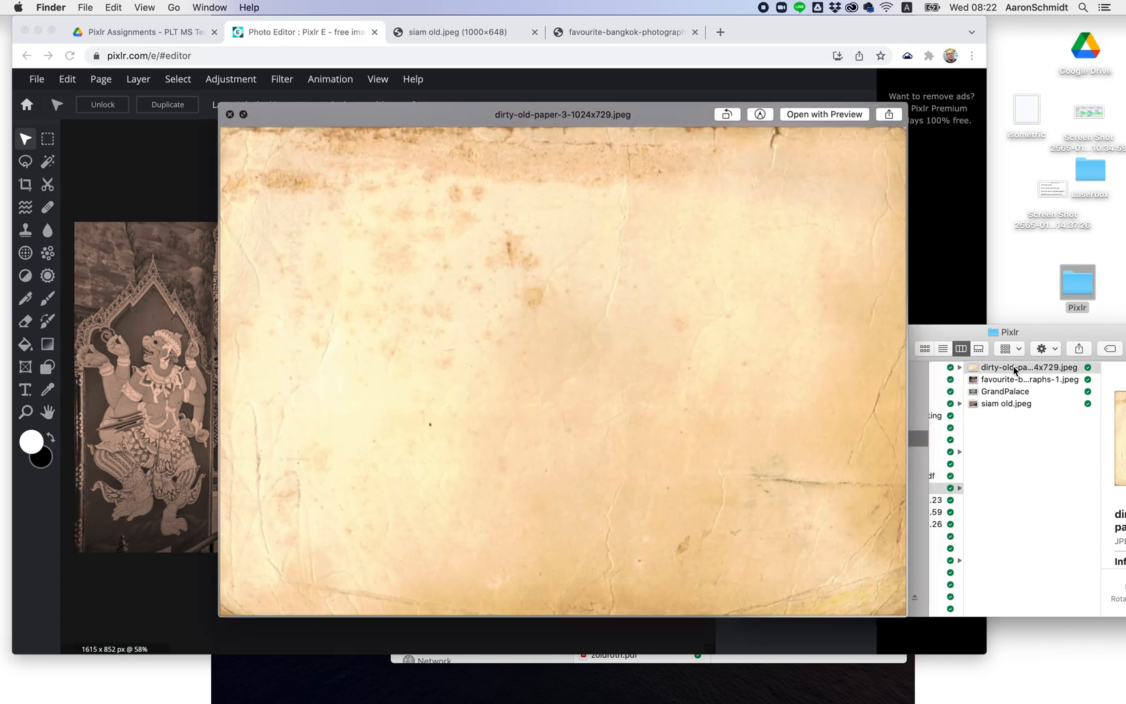
key("space")
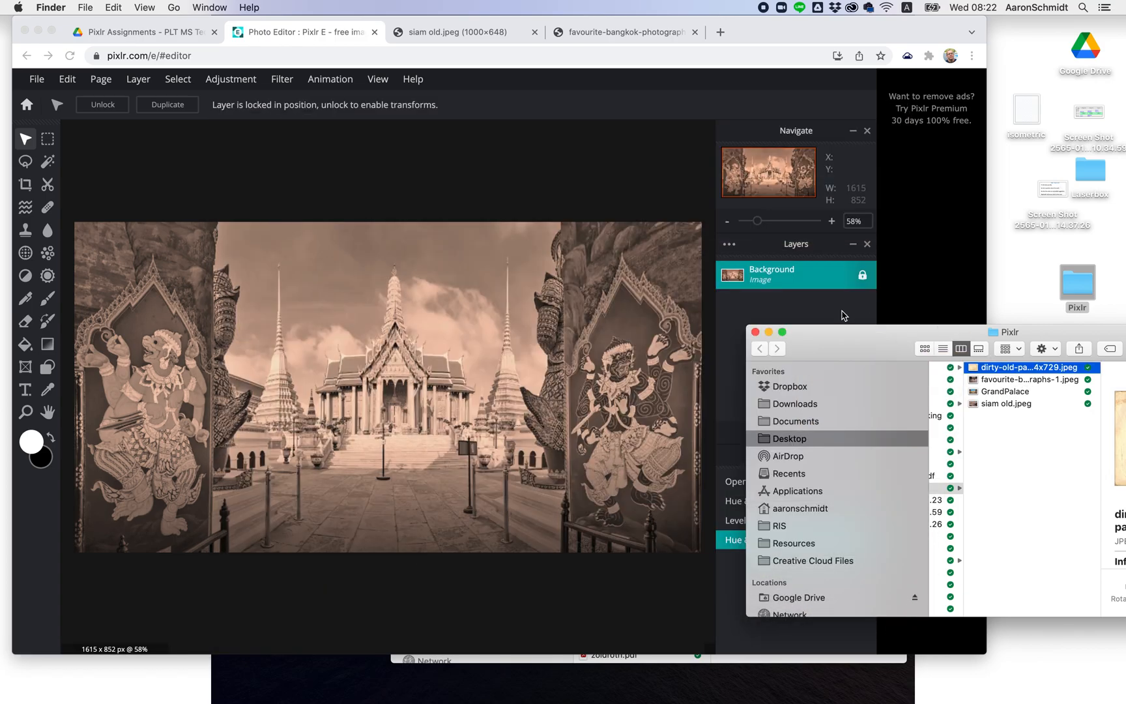
left_click(844, 316)
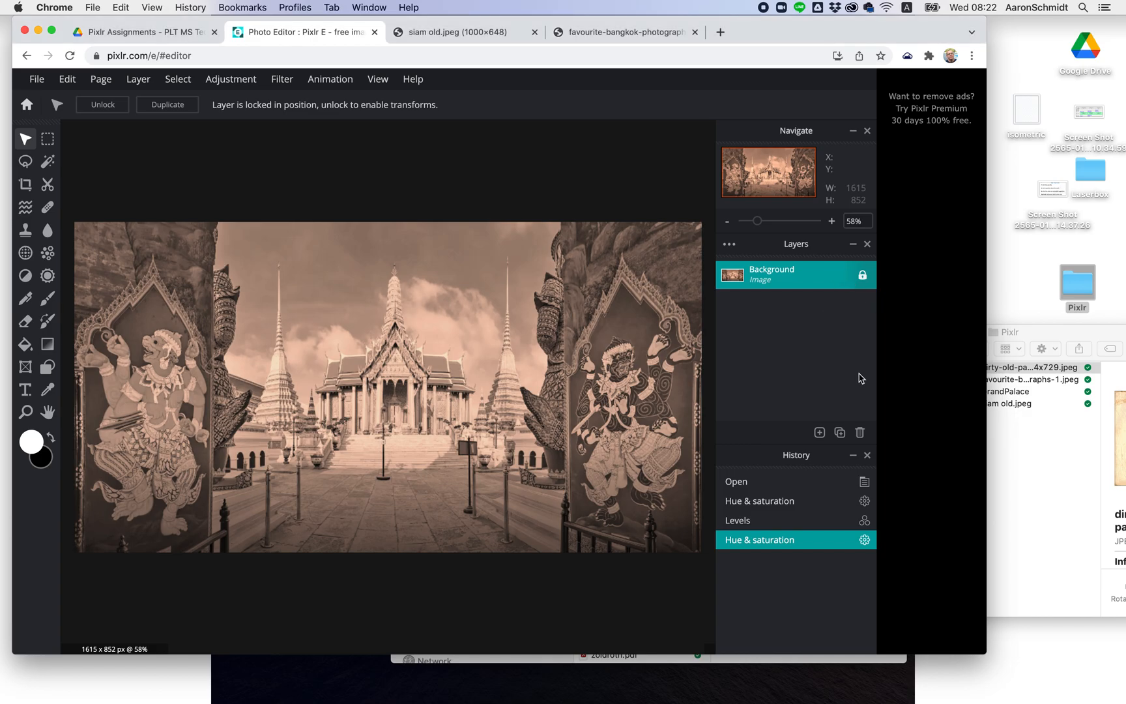
Add the dirty-old-paper-3-1024x729.jpeg texture from the Finder's Pixlr folder as a new layer in the current document.
left_click(1024, 330)
left_click_drag(977, 367, 540, 362)
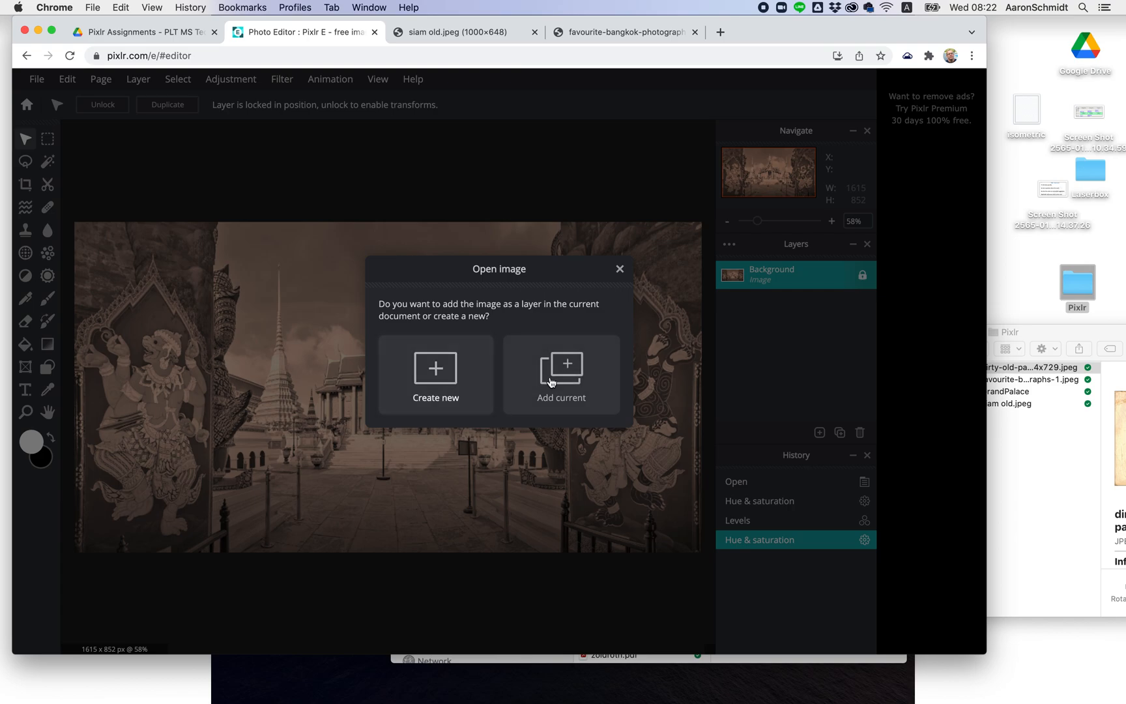
left_click(557, 383)
Align the paper layer with the photo's upper-left corner and enlarge it proportionally to 1615 × 1150 px, covering the photo.
left_click_drag(528, 339, 415, 320)
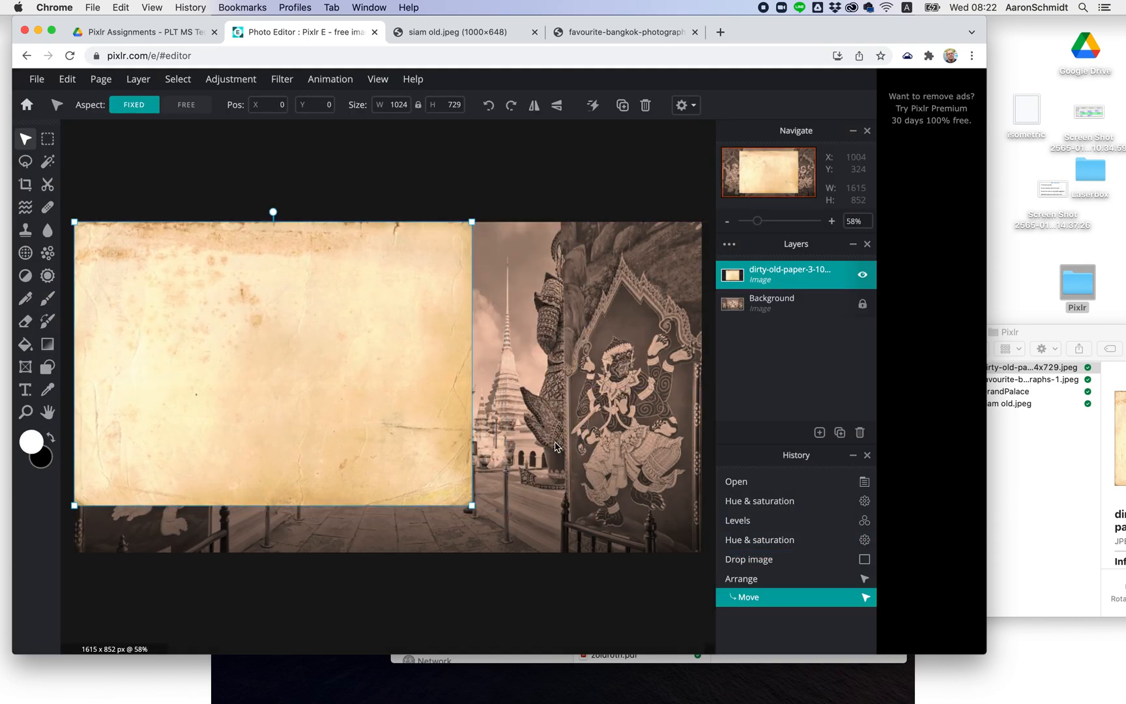
left_click_drag(473, 507, 699, 609)
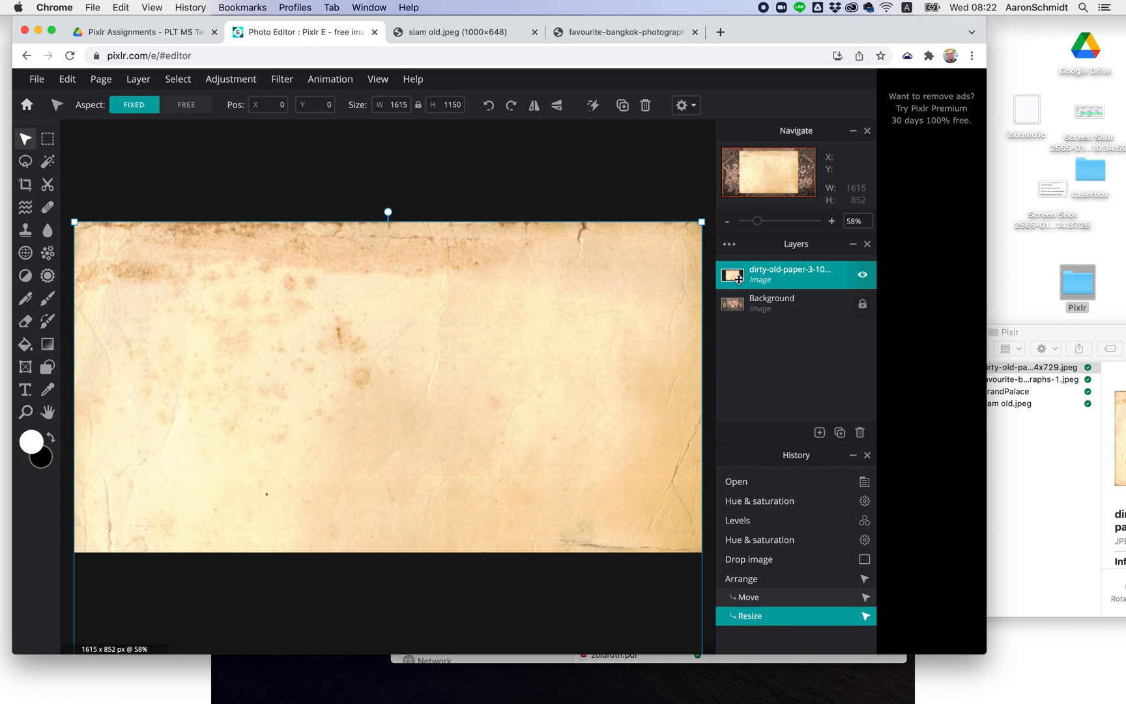
left_click(753, 312)
left_click(734, 276)
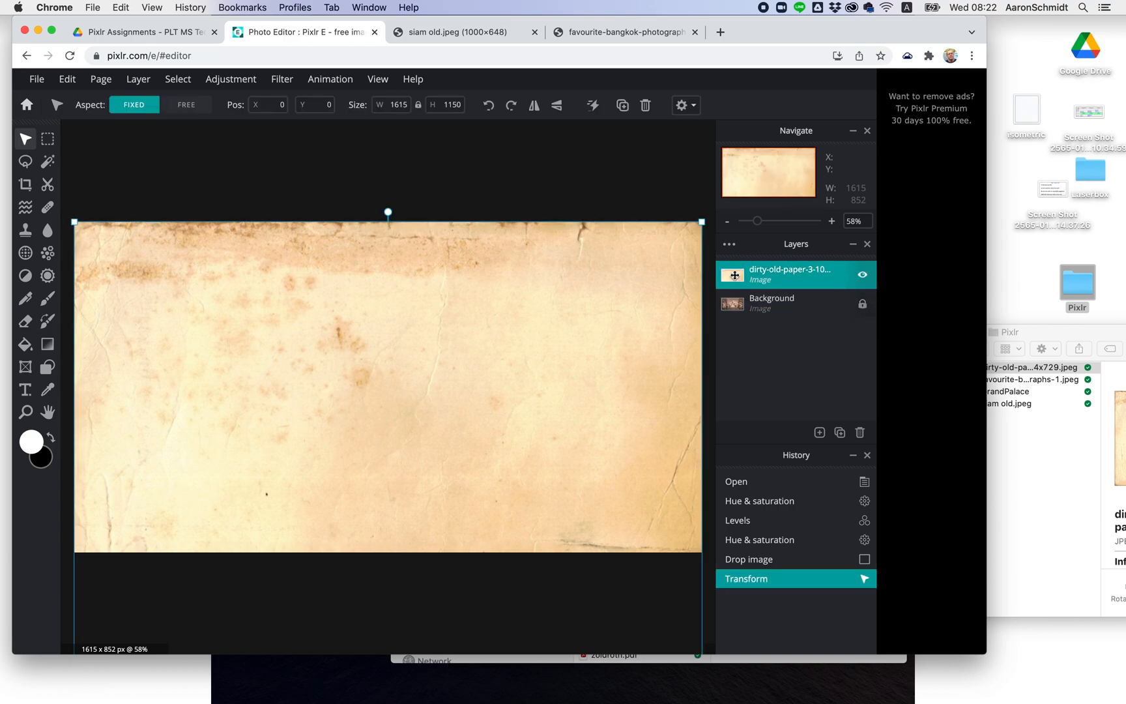
Try the Multiply, Screen, Lighter and Overlay blend modes on the old paper layer.
double_click(770, 275)
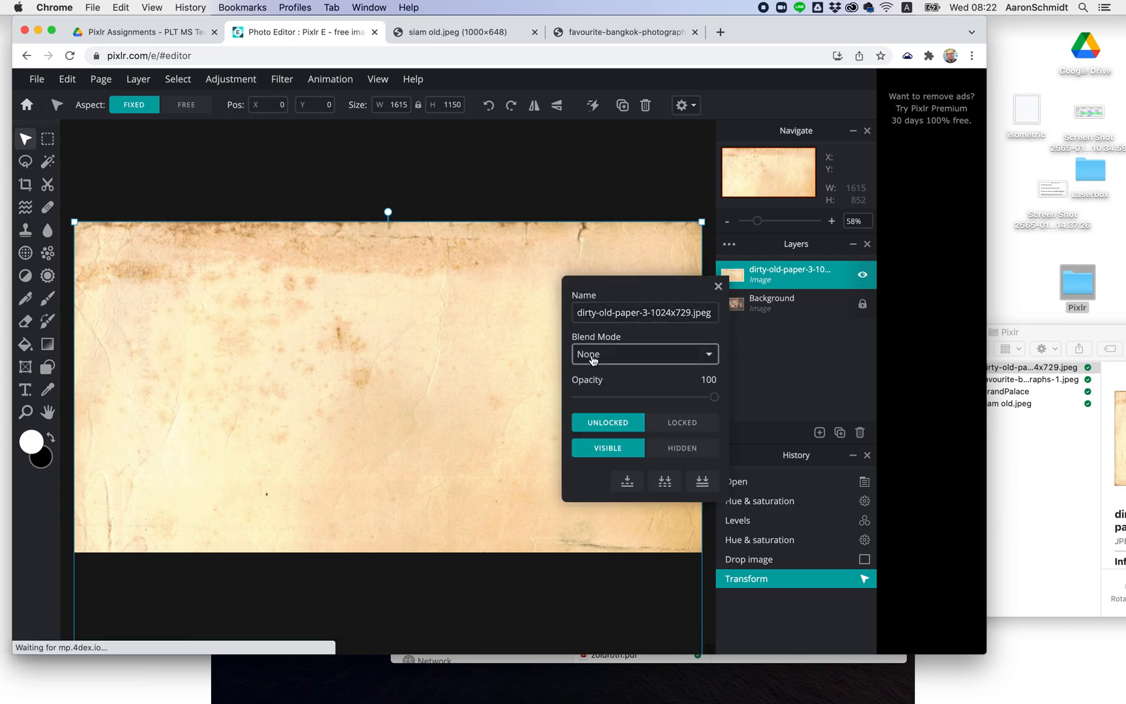
left_click(593, 355)
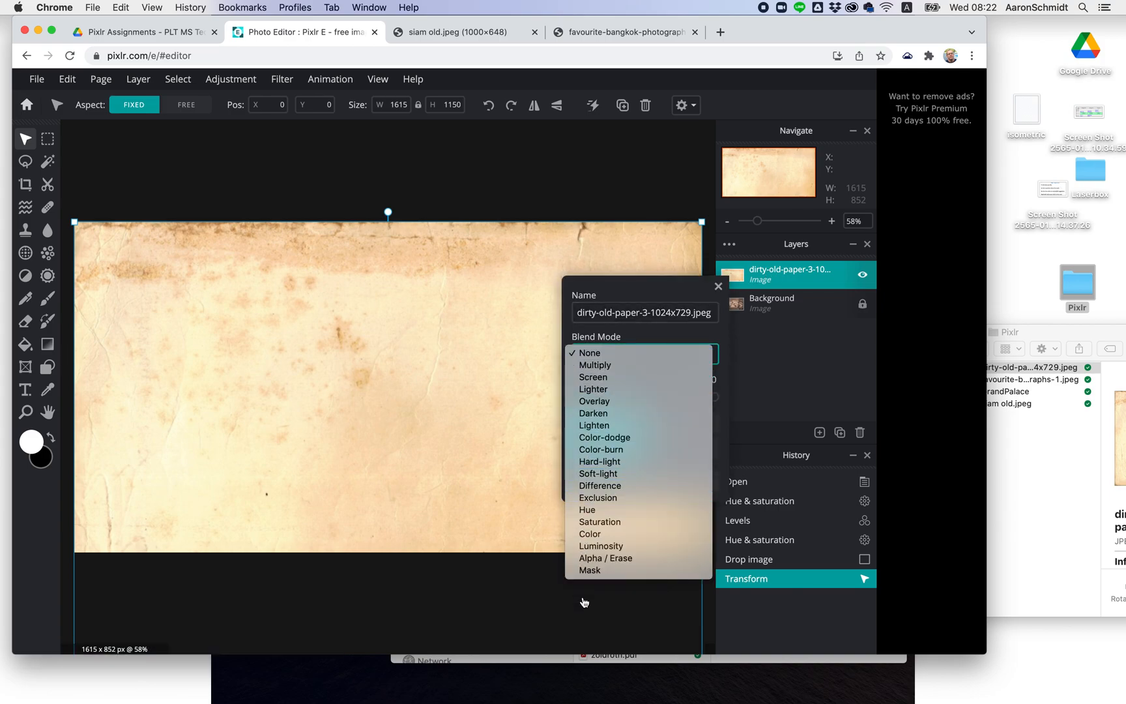
left_click(595, 365)
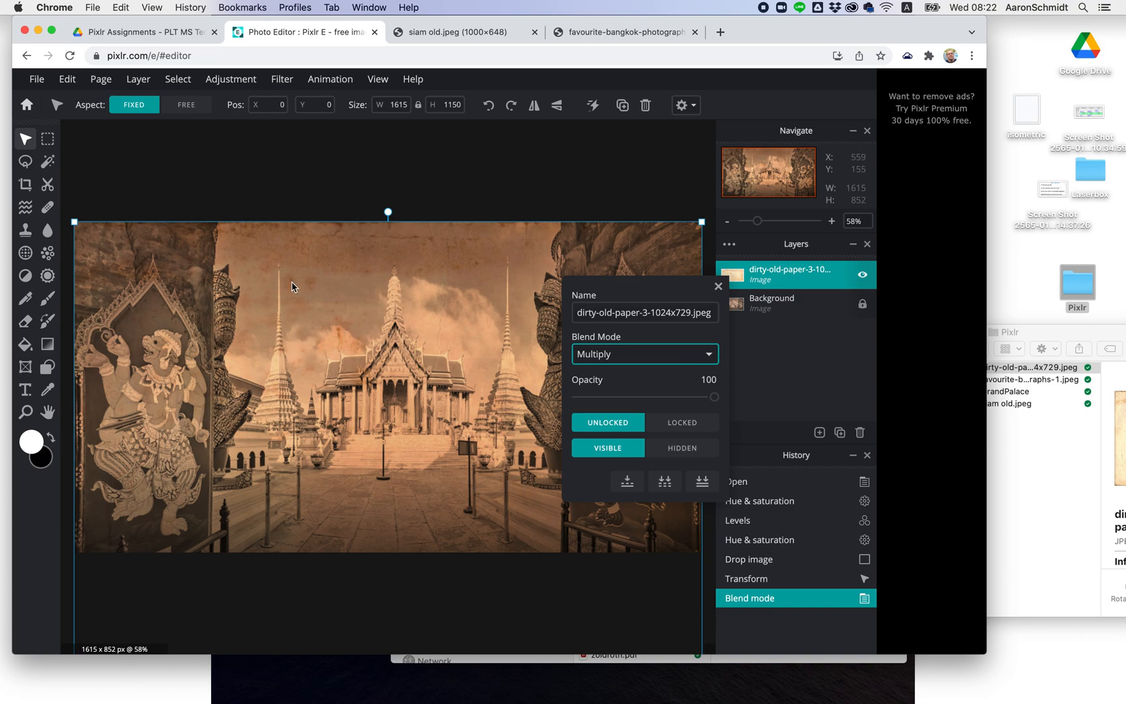
left_click(707, 355)
left_click(654, 369)
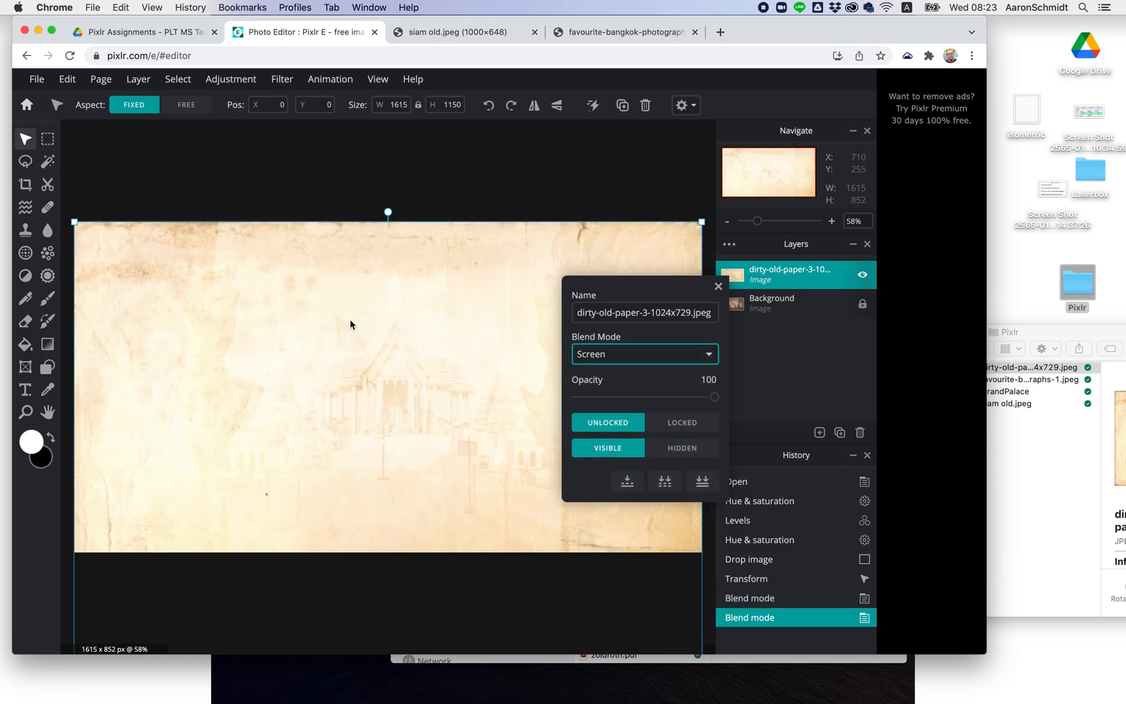
left_click(605, 355)
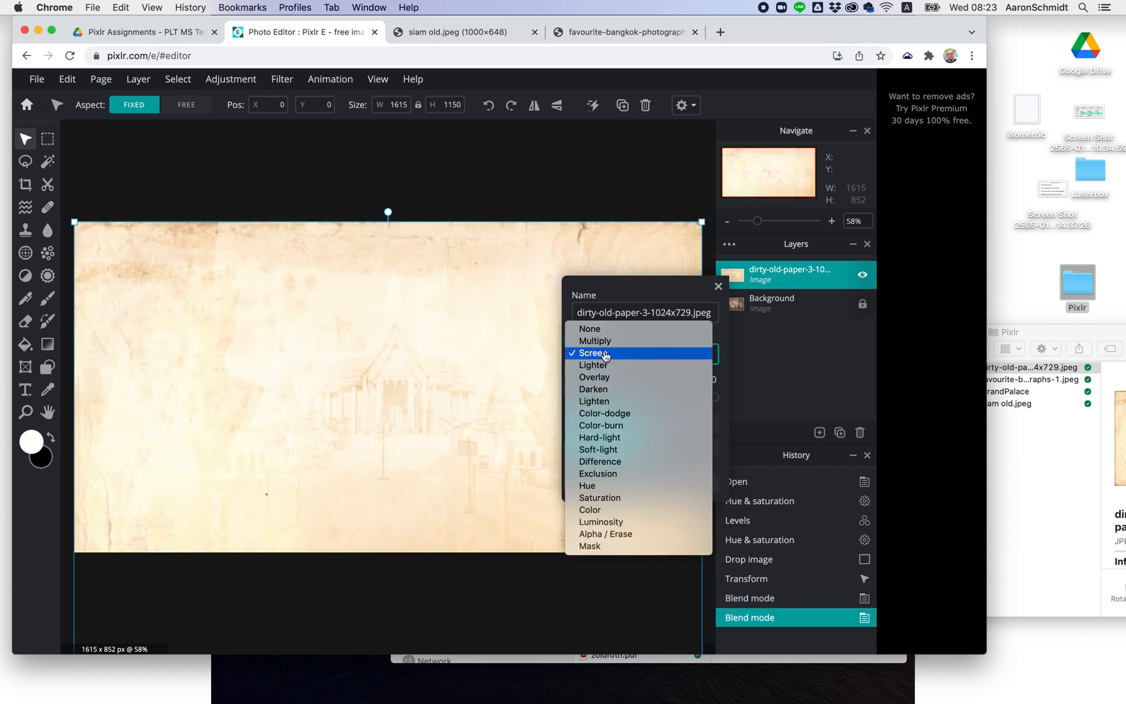
left_click(604, 365)
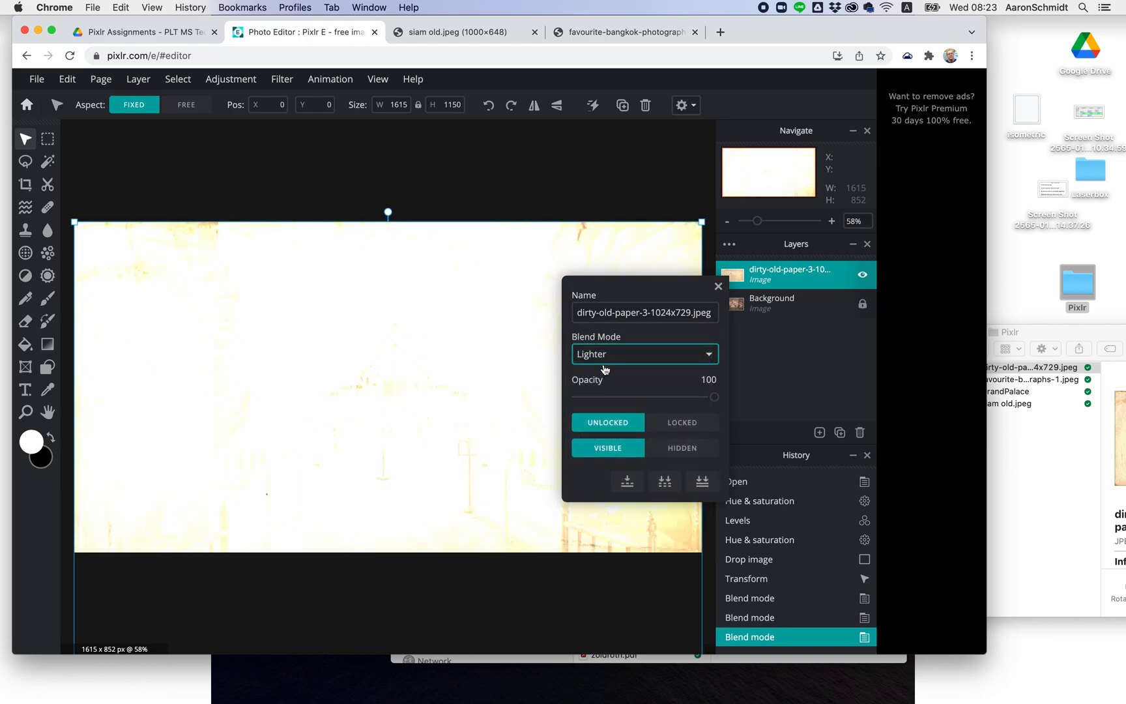
left_click(603, 354)
left_click(603, 365)
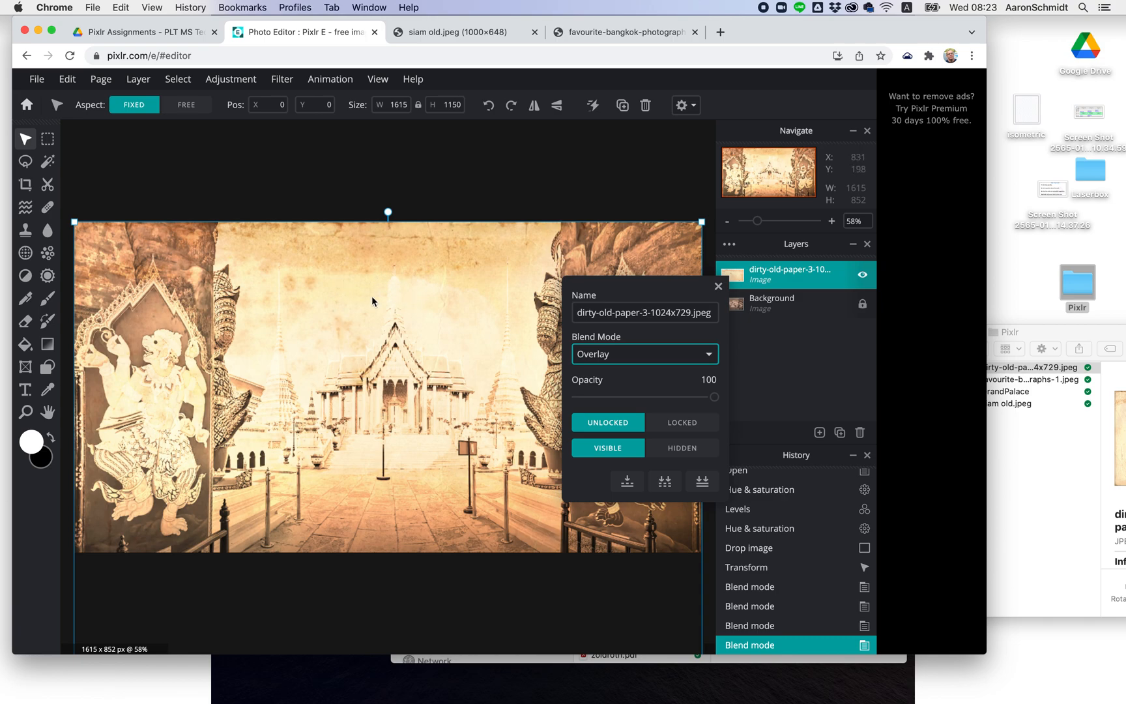
left_click(718, 286)
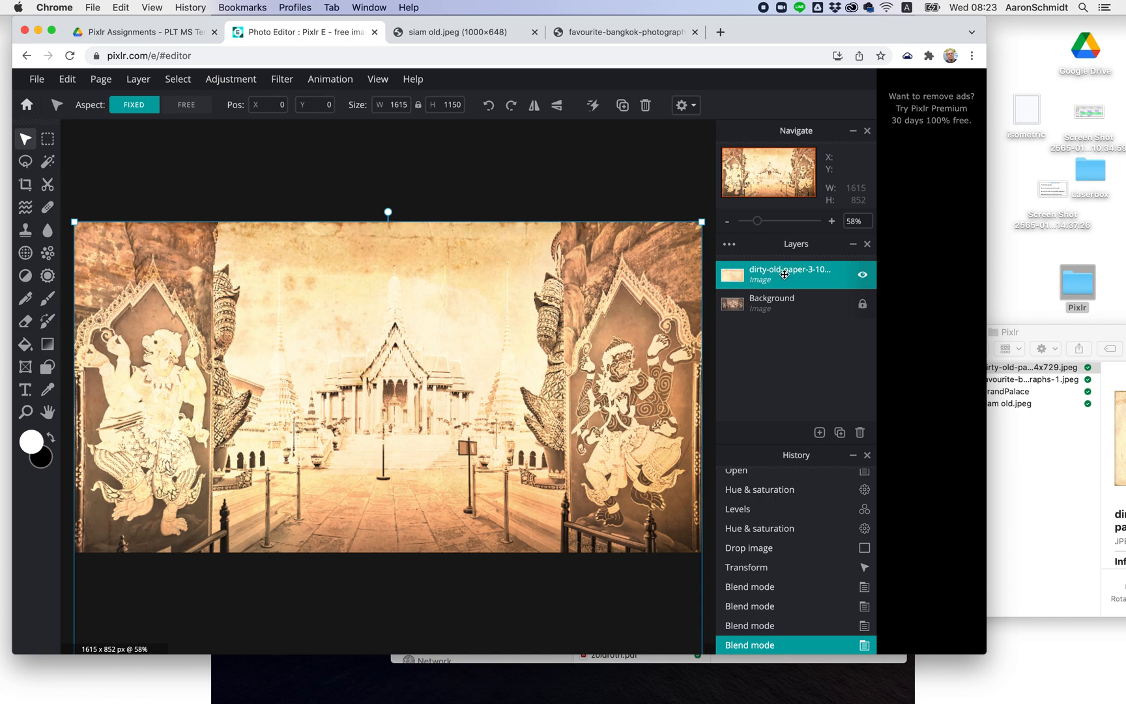
Set the old paper layer's blend mode to Multiply and its opacity to 71.
left_click(746, 279)
left_click_drag(717, 386, 652, 385)
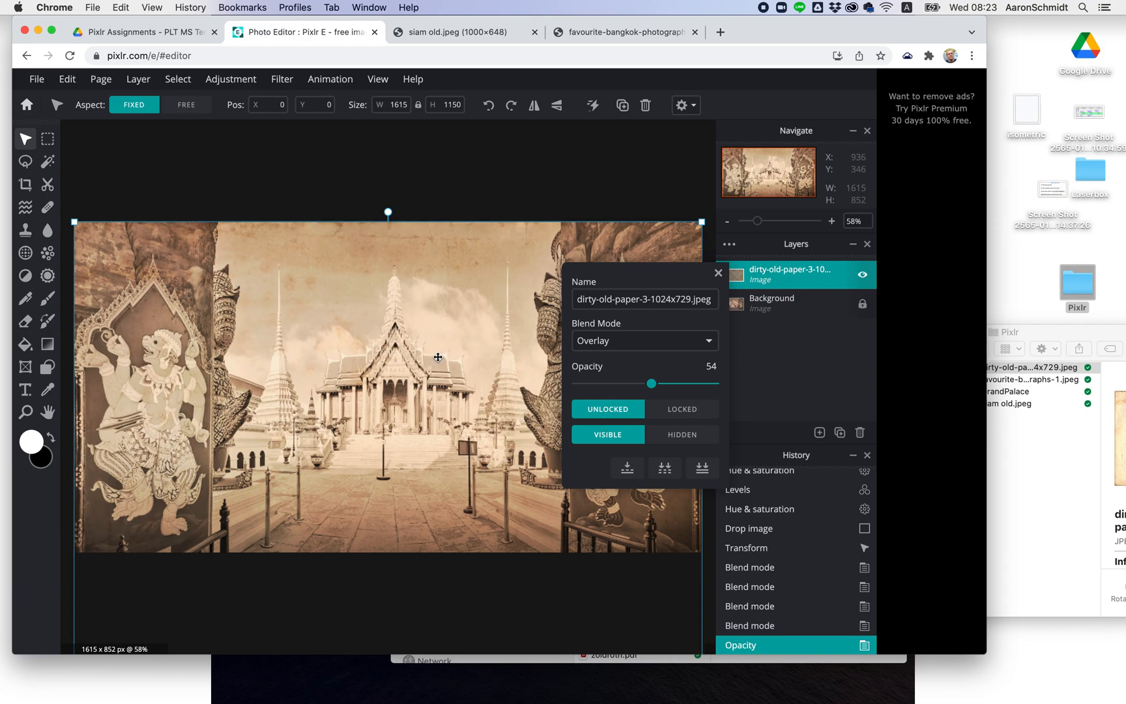
left_click(610, 342)
left_click(602, 310)
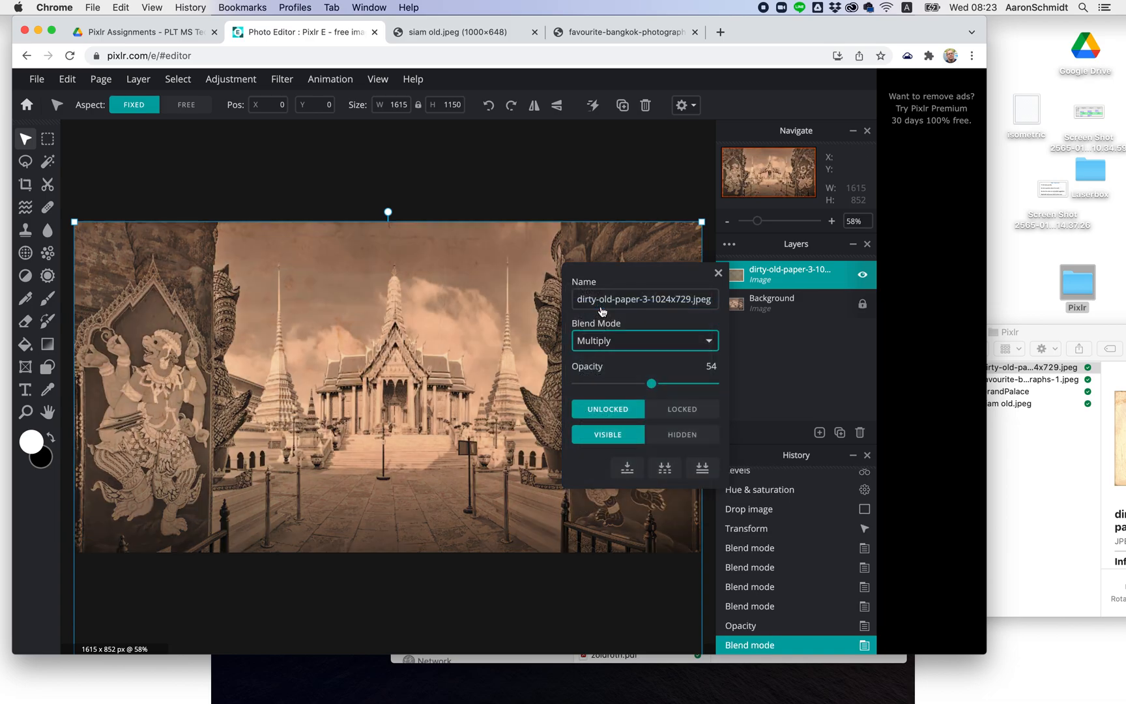
left_click_drag(652, 385, 675, 384)
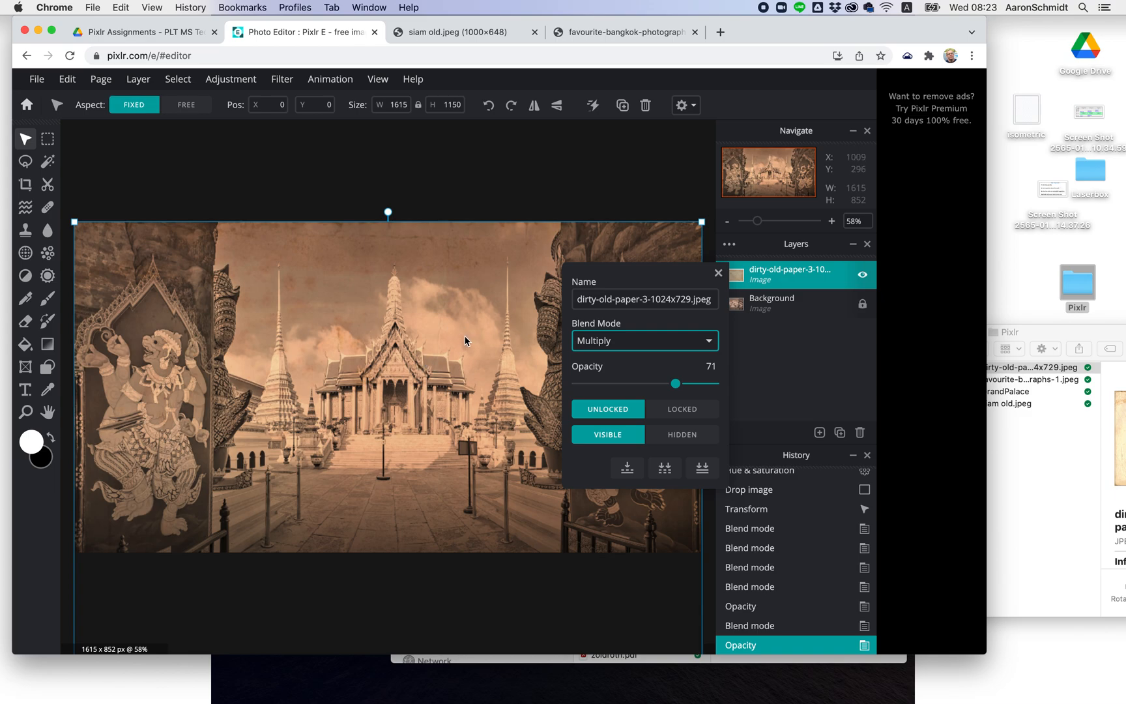
left_click(718, 272)
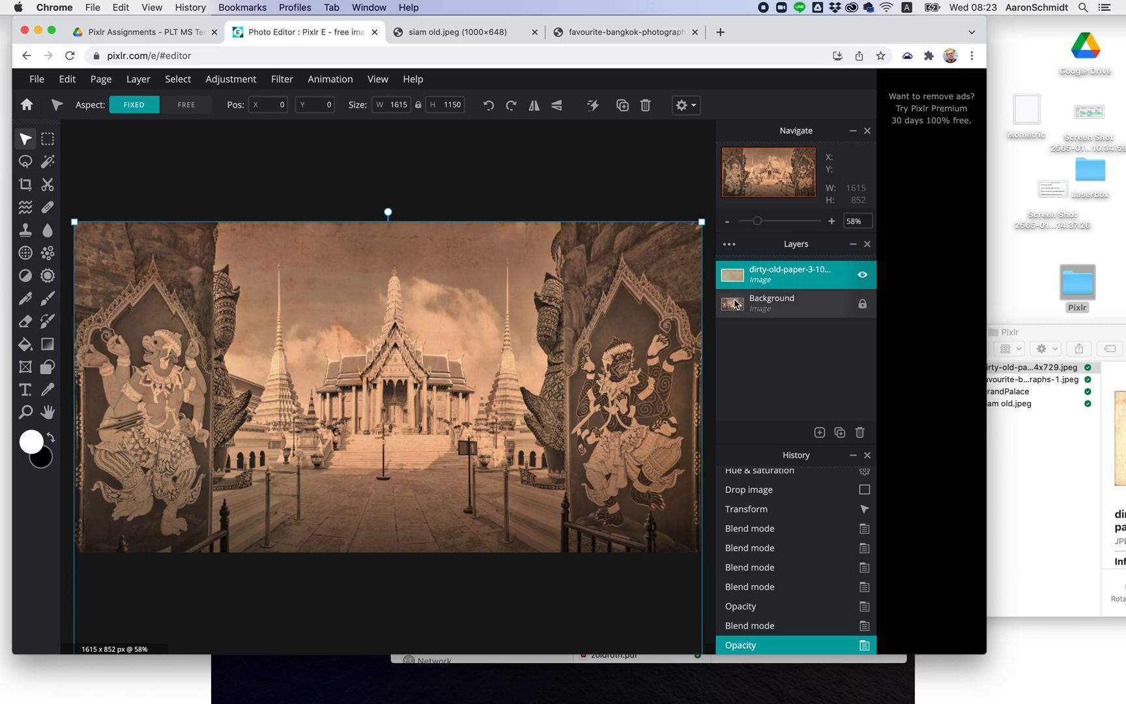
left_click(230, 79)
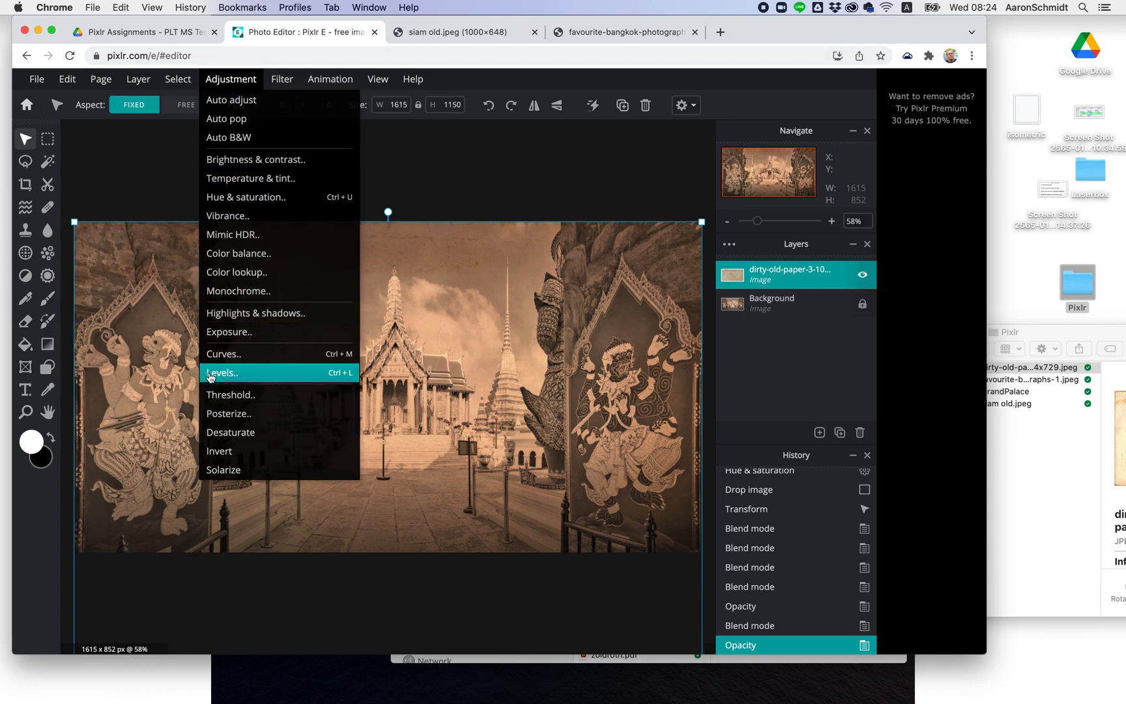
left_click(461, 176)
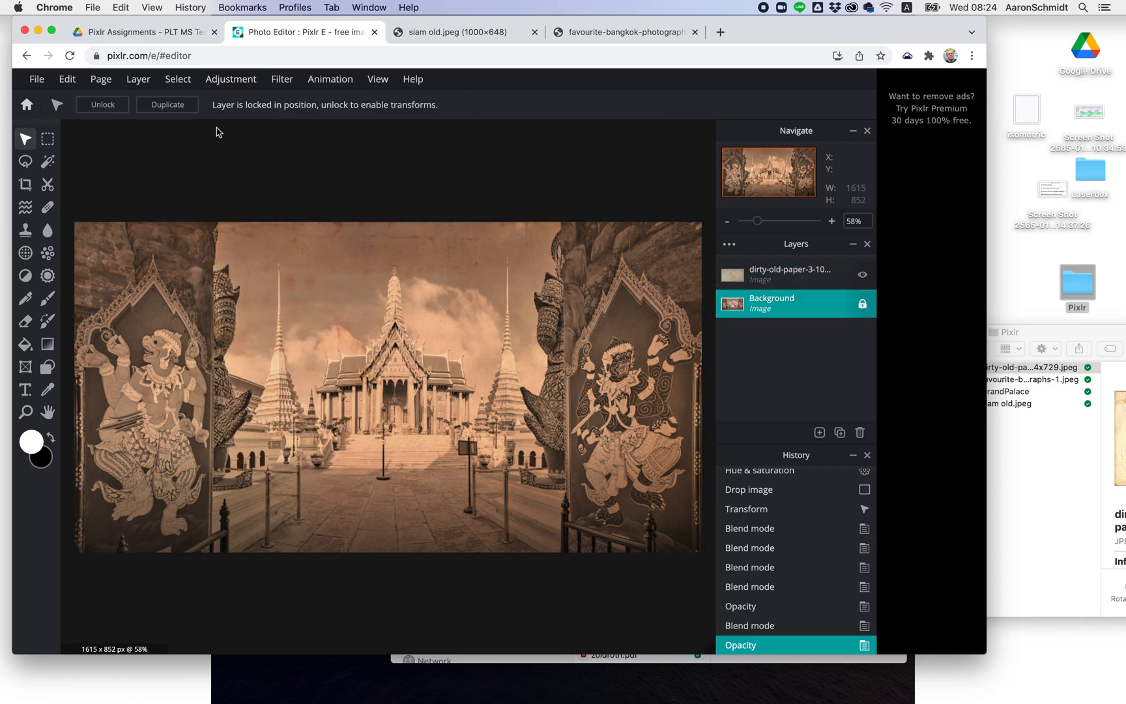
Start saving the finished picture as a JPG image with 90% quality at 1615 × 852 px.
left_click(37, 79)
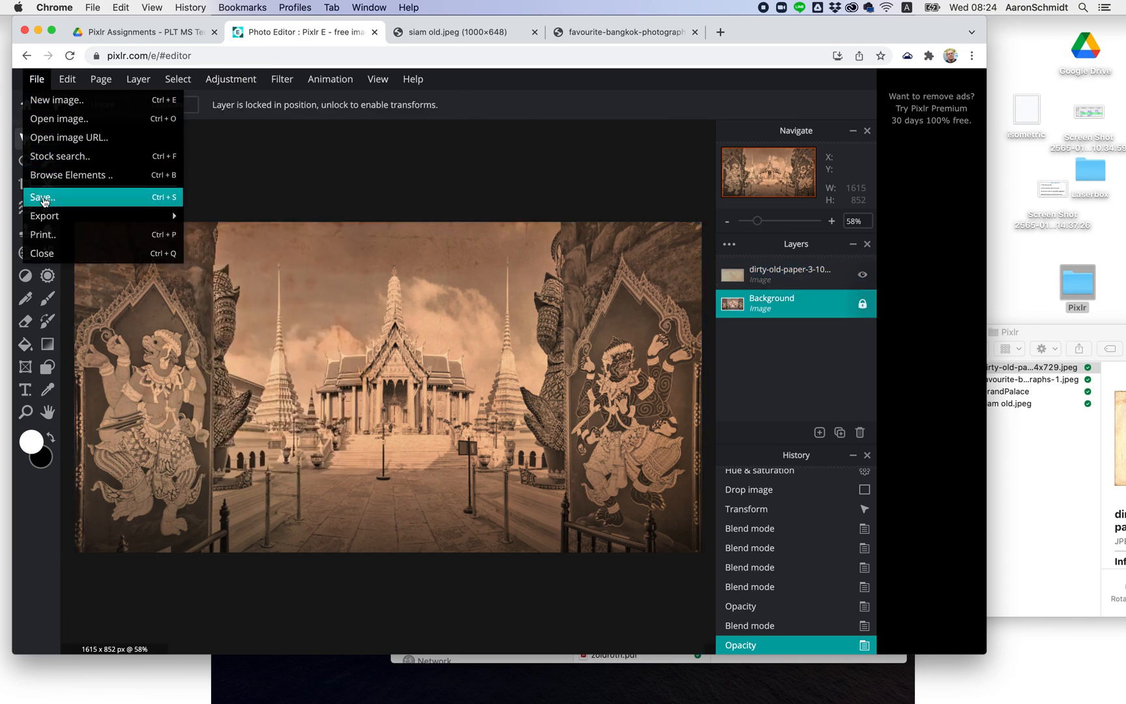
mouse_move(43, 213)
left_click(43, 197)
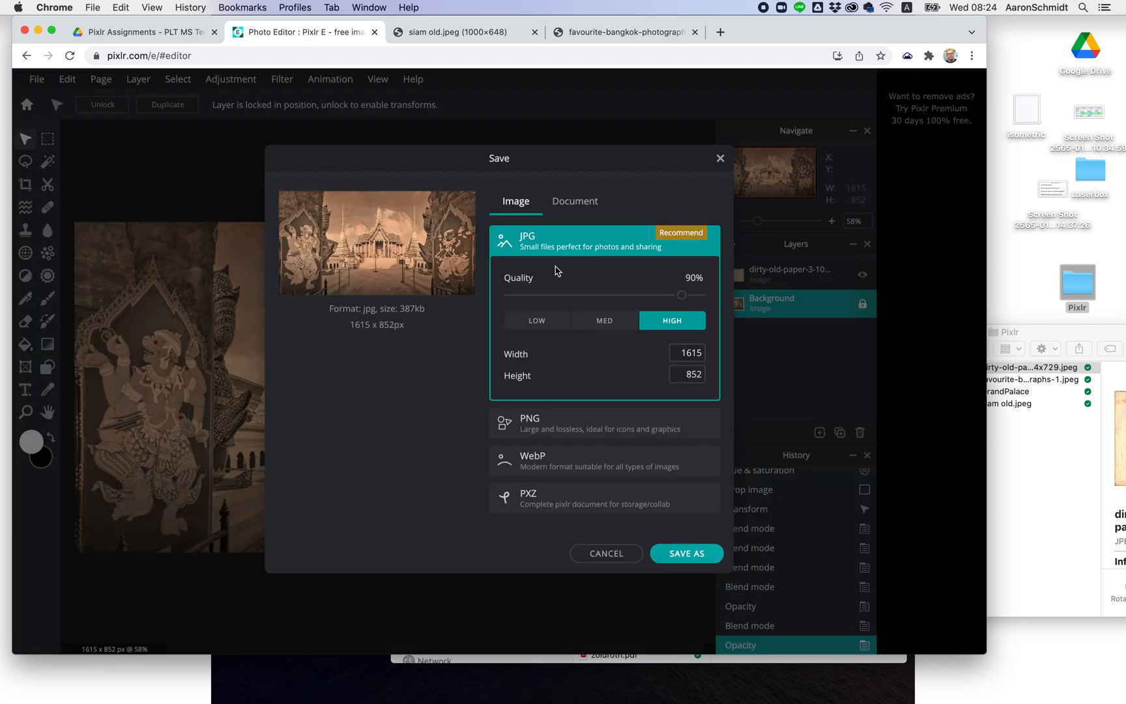
left_click(698, 554)
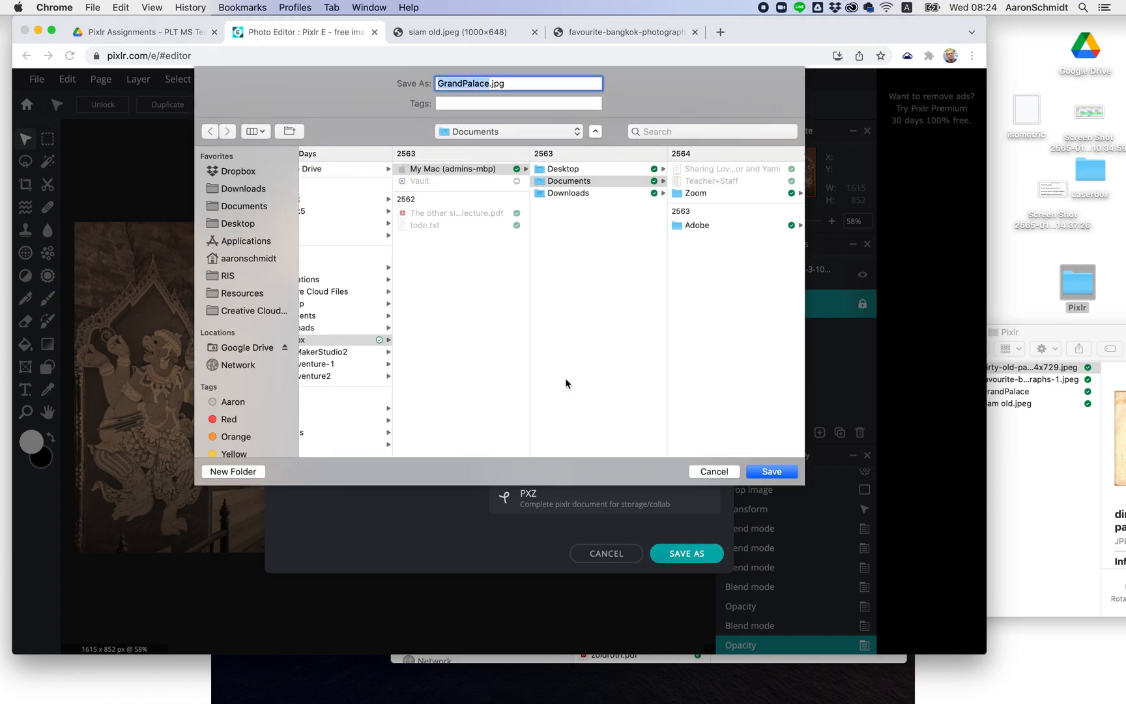
Save the file as "GrandPalaceld .jpg" in the Desktop's Pixlr folder and dismiss the advertisement.
key("Right")
type("1")
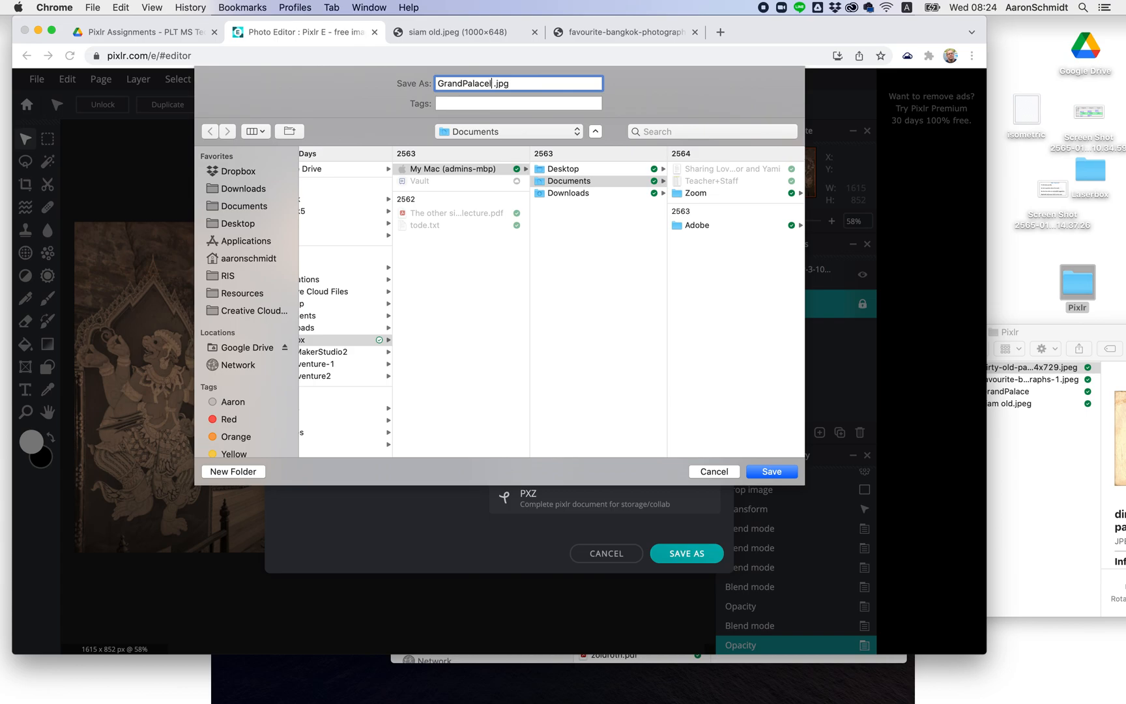
type("d")
left_click(228, 223)
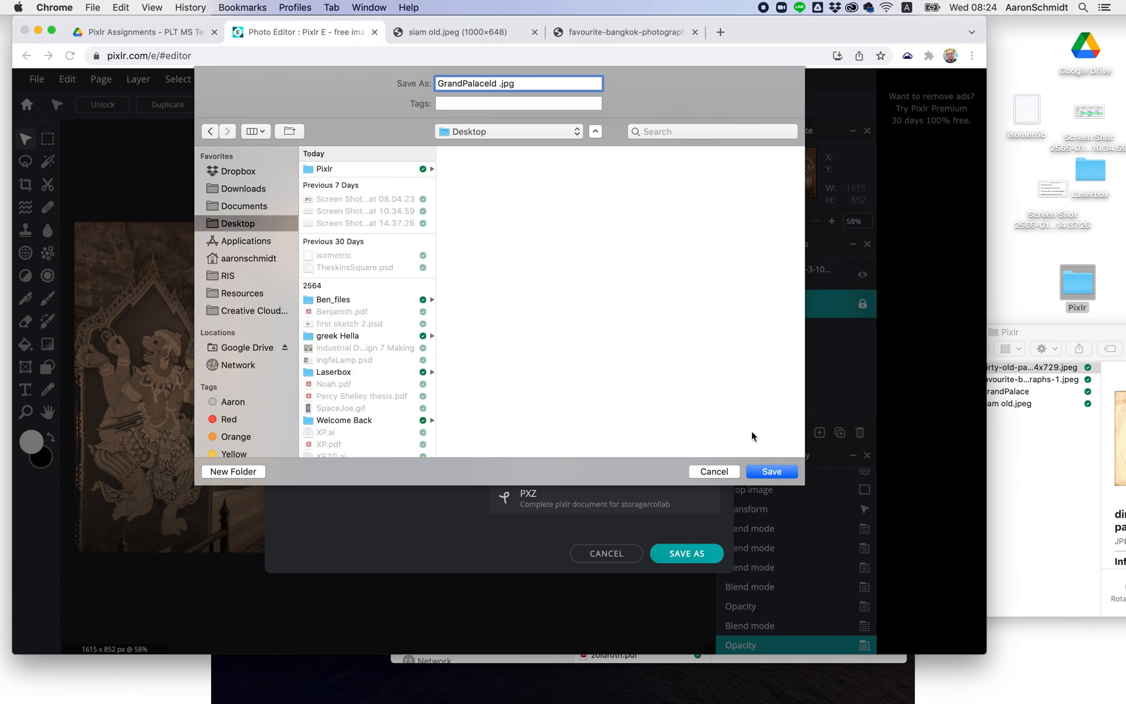
left_click(325, 170)
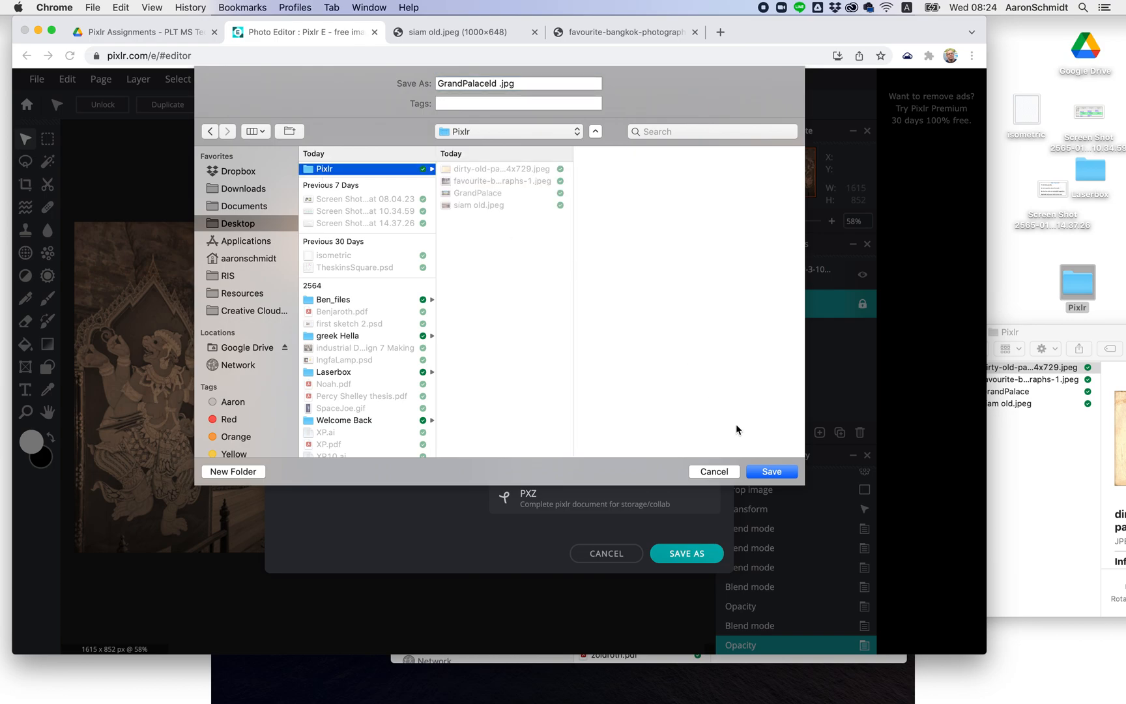
left_click(770, 472)
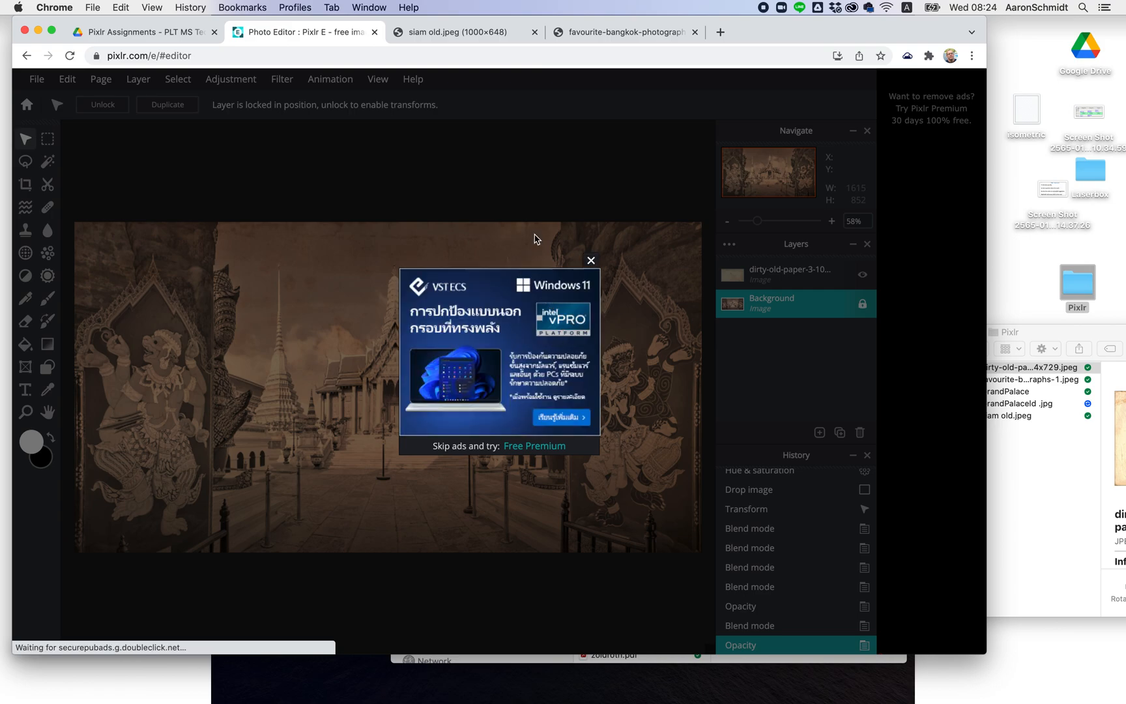
left_click(591, 260)
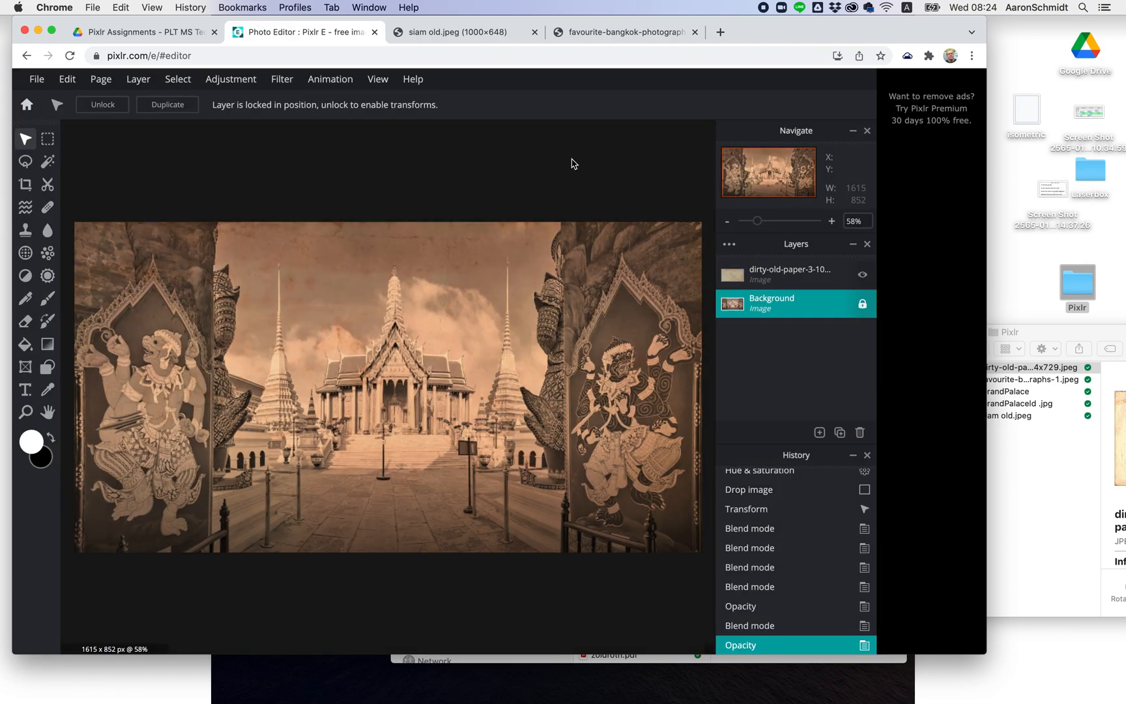